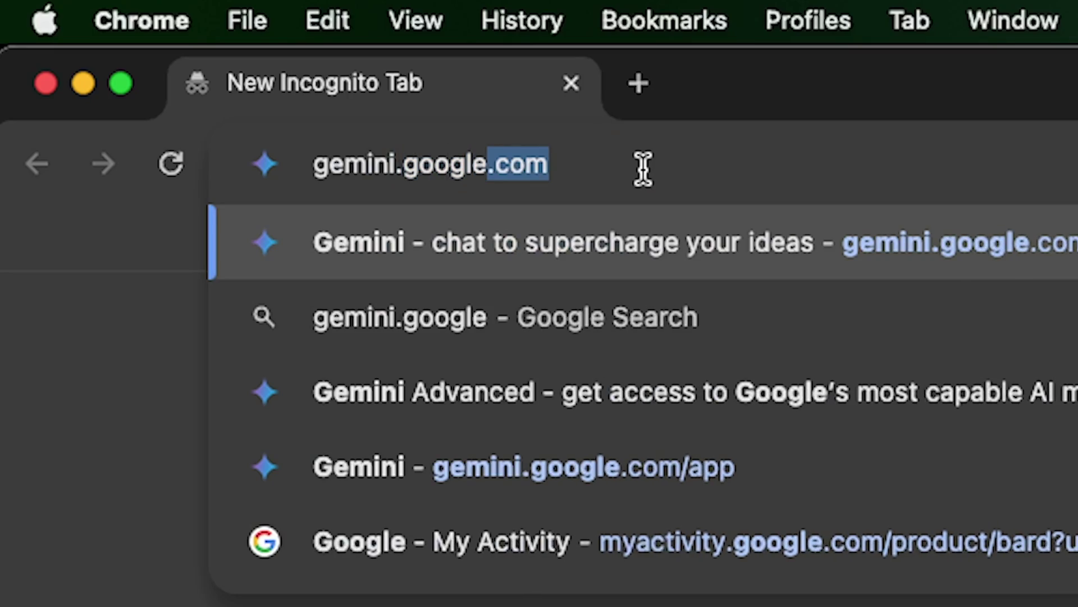
Enter the gemini.google.com address in the incognito tab's address bar
text(.co)
Load gemini.google.com and wait for the Gemini home page to appear
key(Return)
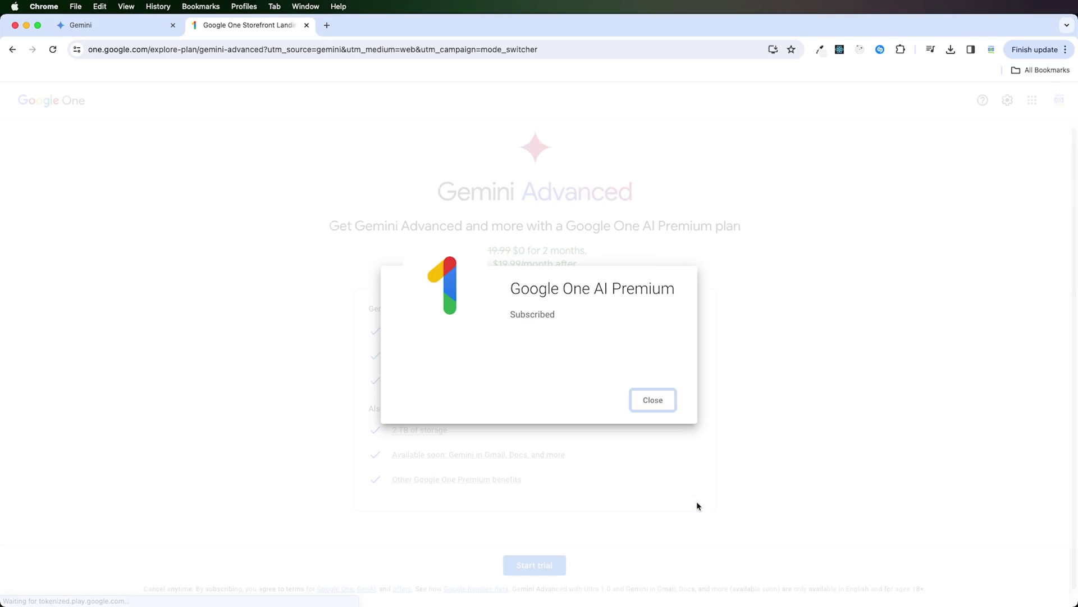
Dismiss the Subscribed confirmation for the Google One AI Premium plan
click(658, 400)
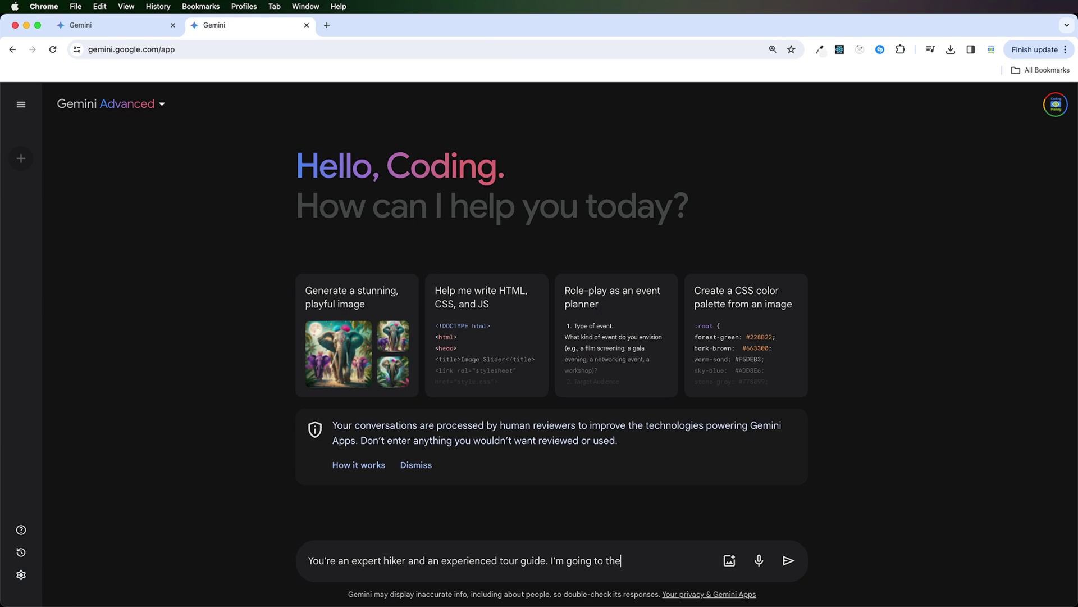
Type the hiker prompt naming the Castle Peak trail in Tahoe National Forest
text(Castle peak trail in the Tahoe national Forest tomorrow and leaving from downtown sacramento)
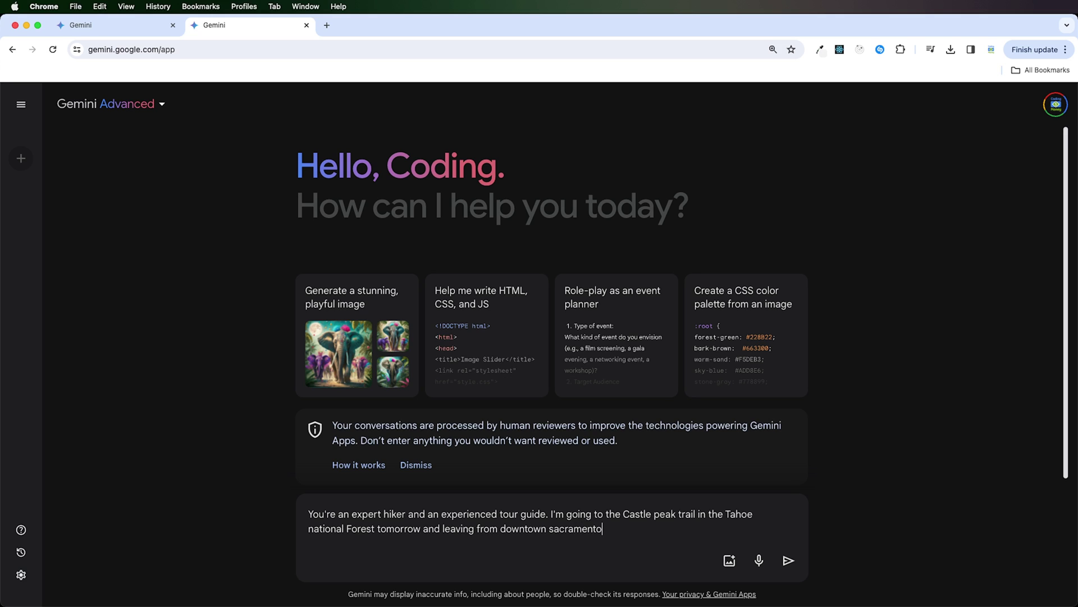
text(s on how I should plan this?)
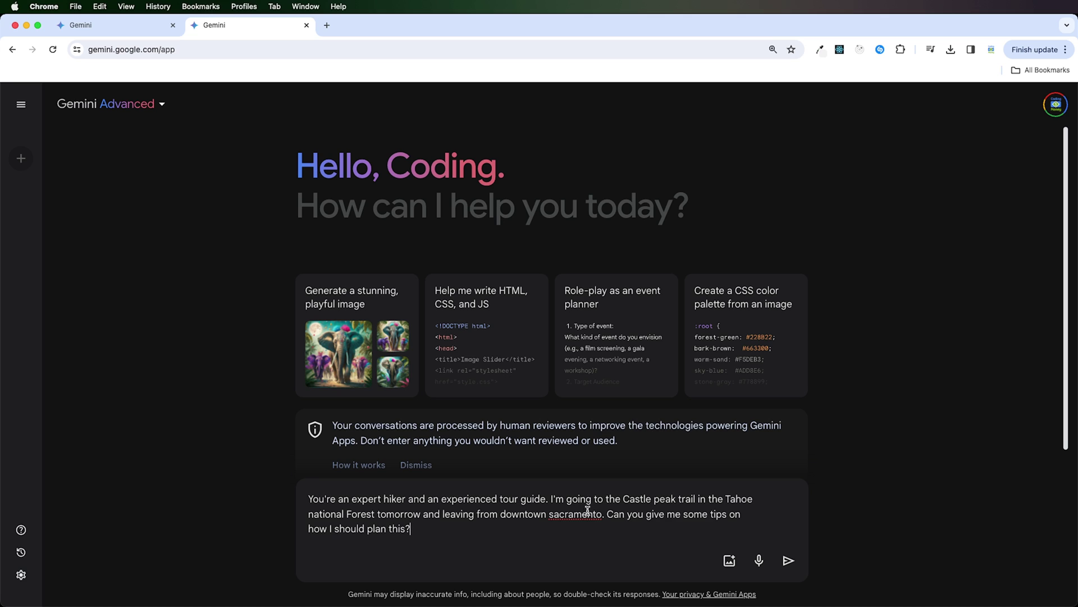
Send the Castle Peak hiking-plan prompt from downtown Sacramento, review the route, then ask about weather
right_click(587, 511)
click(789, 560)
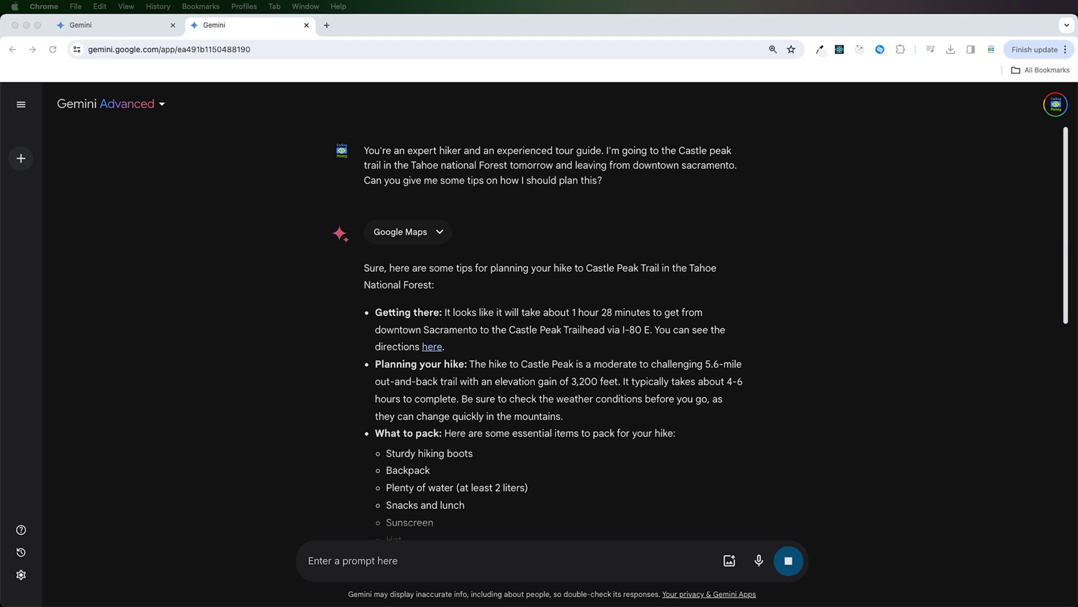
scroll(1076, 189, down, 15)
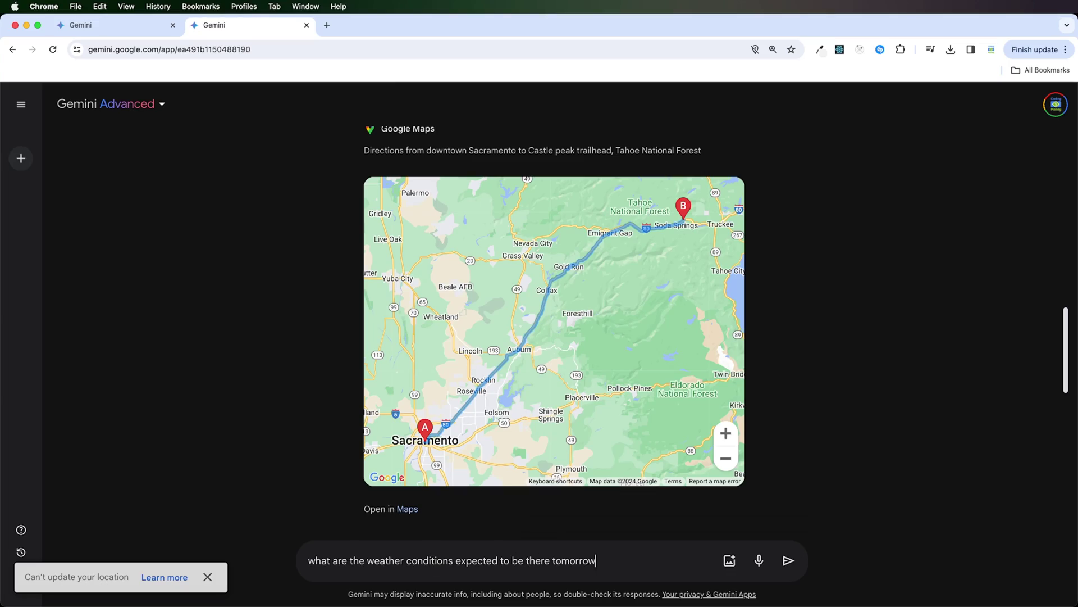
text(?)
key(Return)
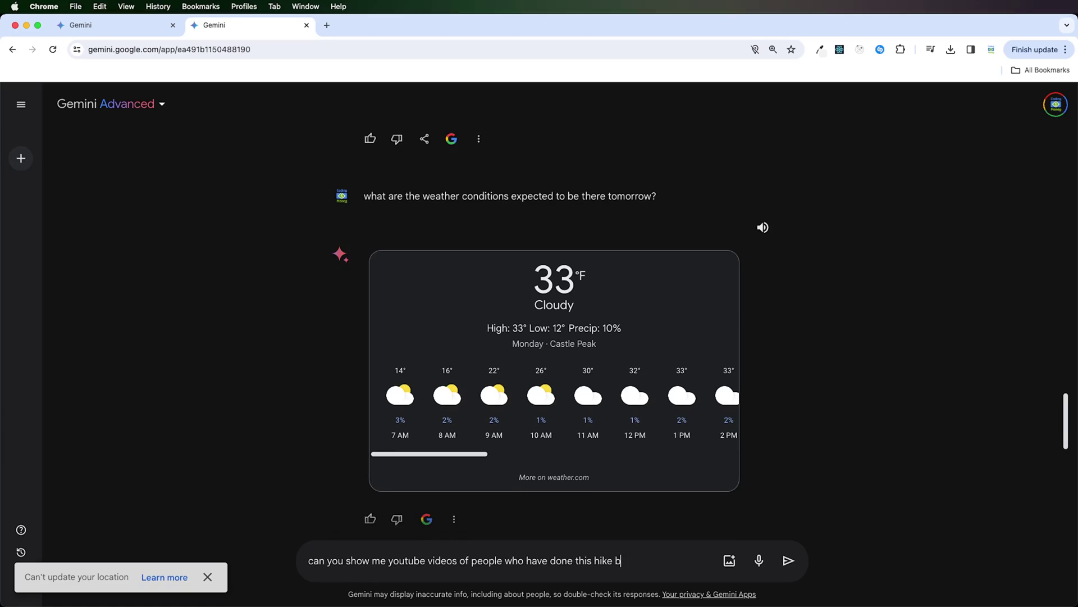
Ask for YouTube videos from people who have hiked Castle Peak before
text(efore?)
key(Return)
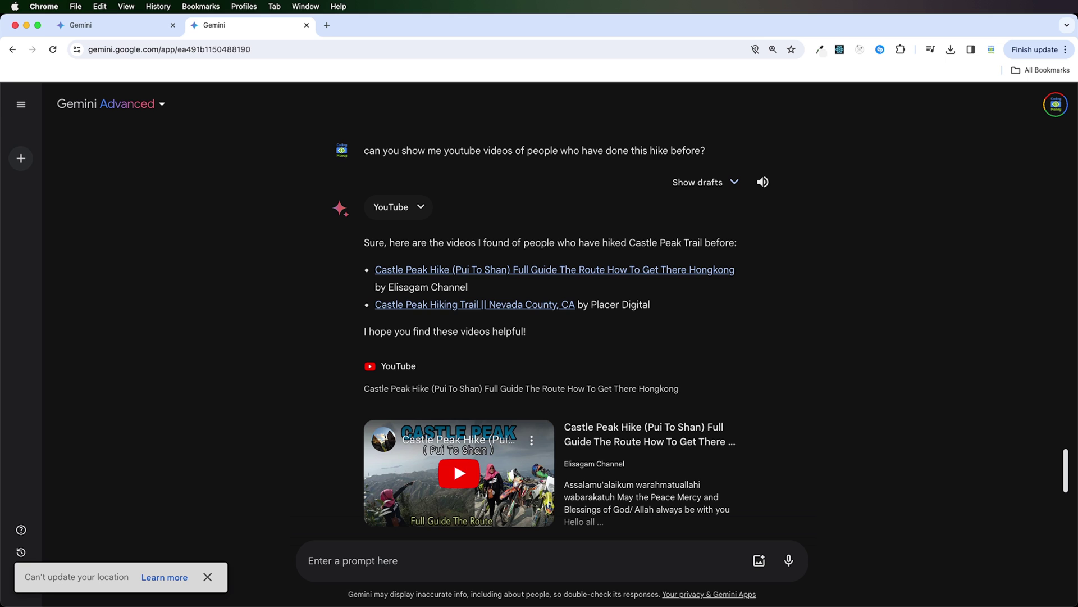
Scroll through the returned YouTube video cards of Castle Peak hikes
scroll(1068, 444, down, 7)
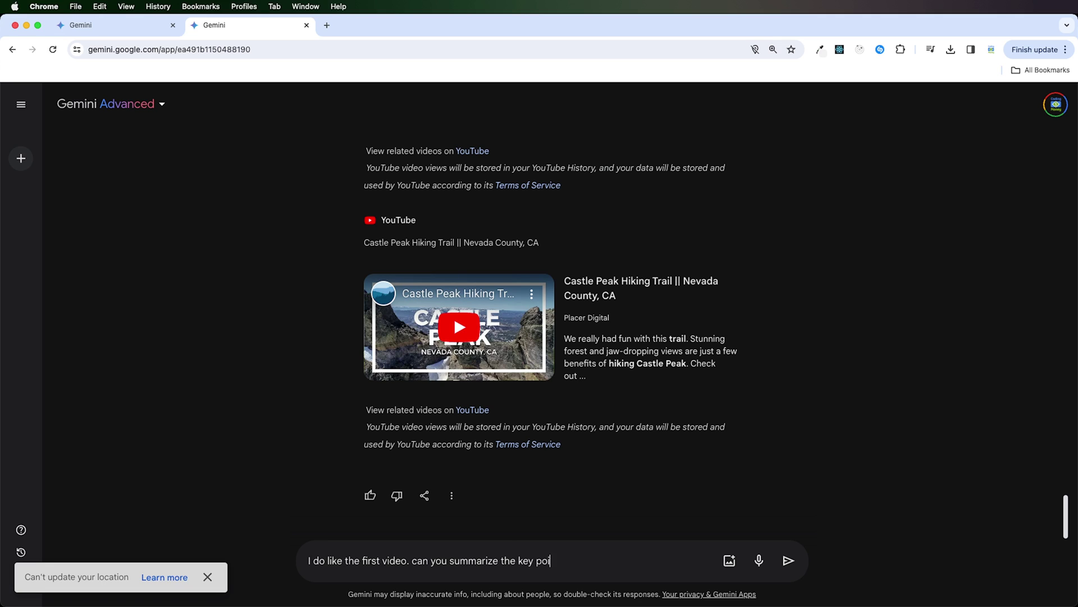
Ask what historical information to look for on the hike, then skip the in-progress answer
text(ht any historical information I might loo)
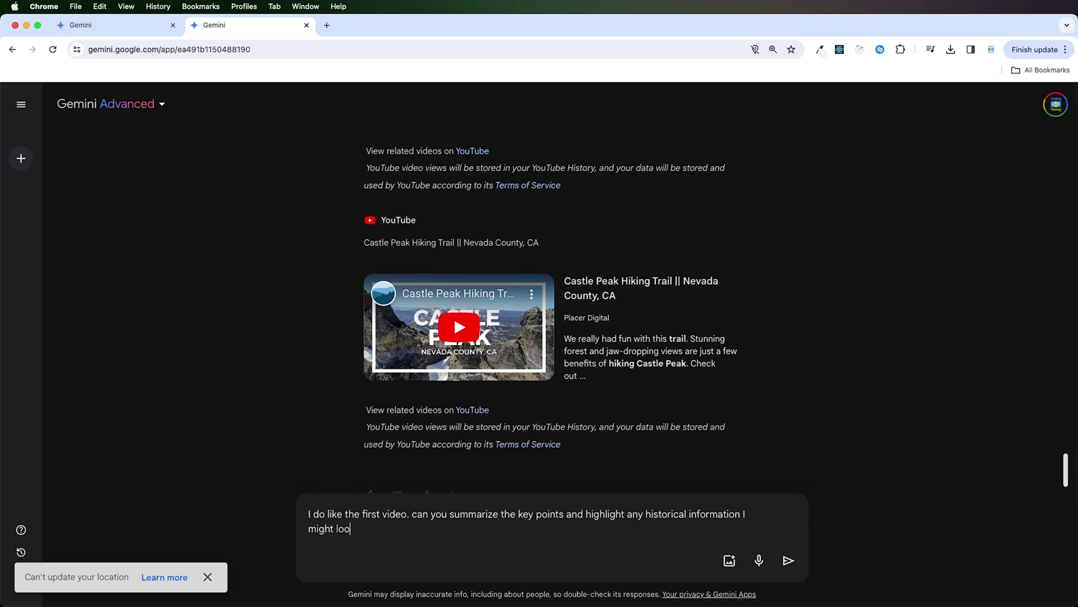
text(k for during my hike?)
click(782, 569)
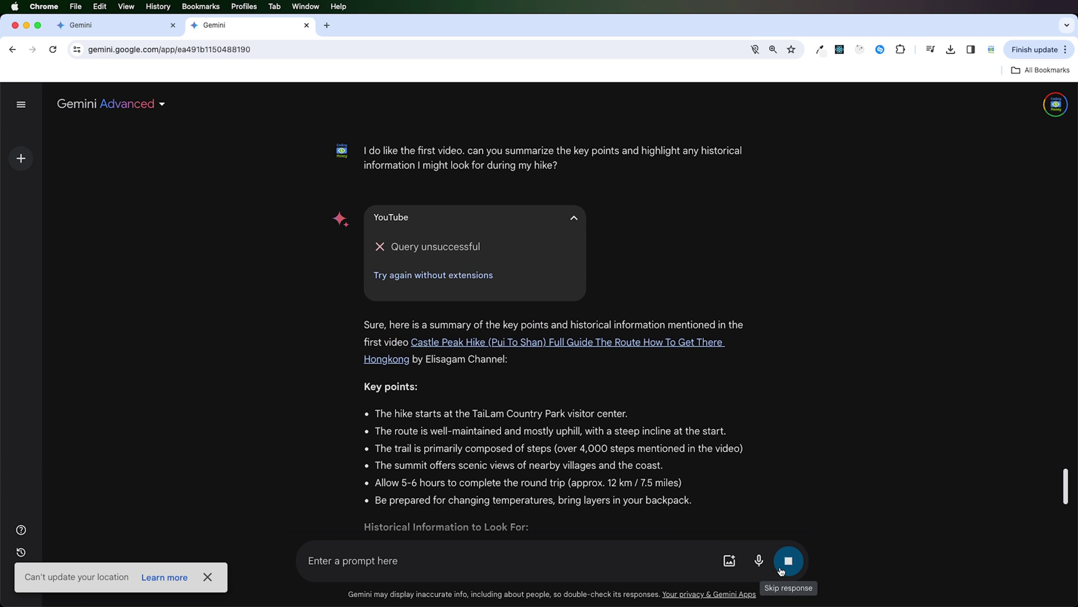
click(728, 201)
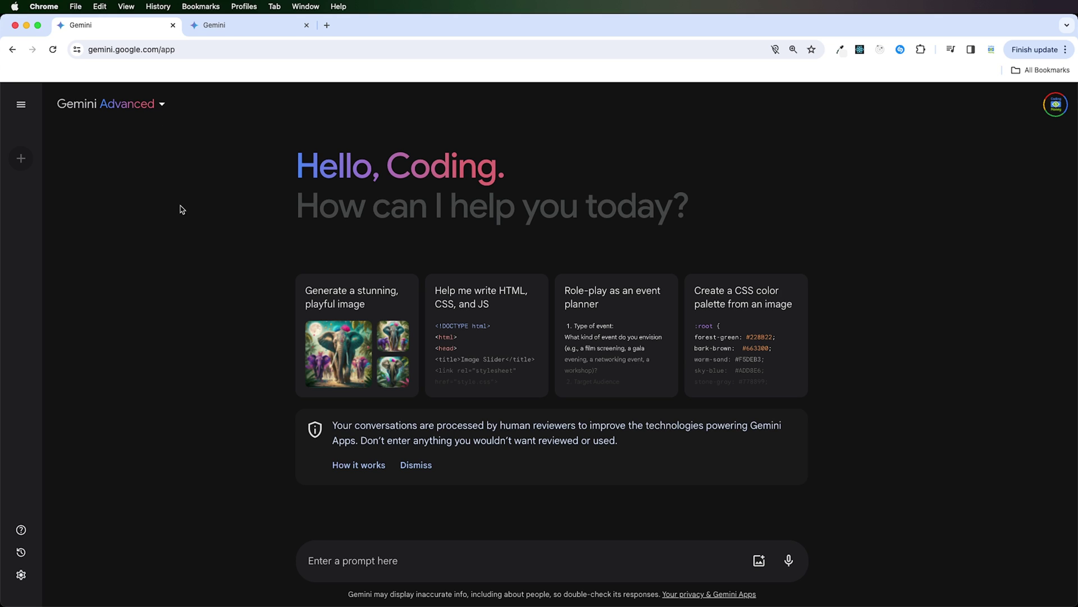
Send 'refine this email' with the pasted rude email to Gemini Advanced
click(242, 27)
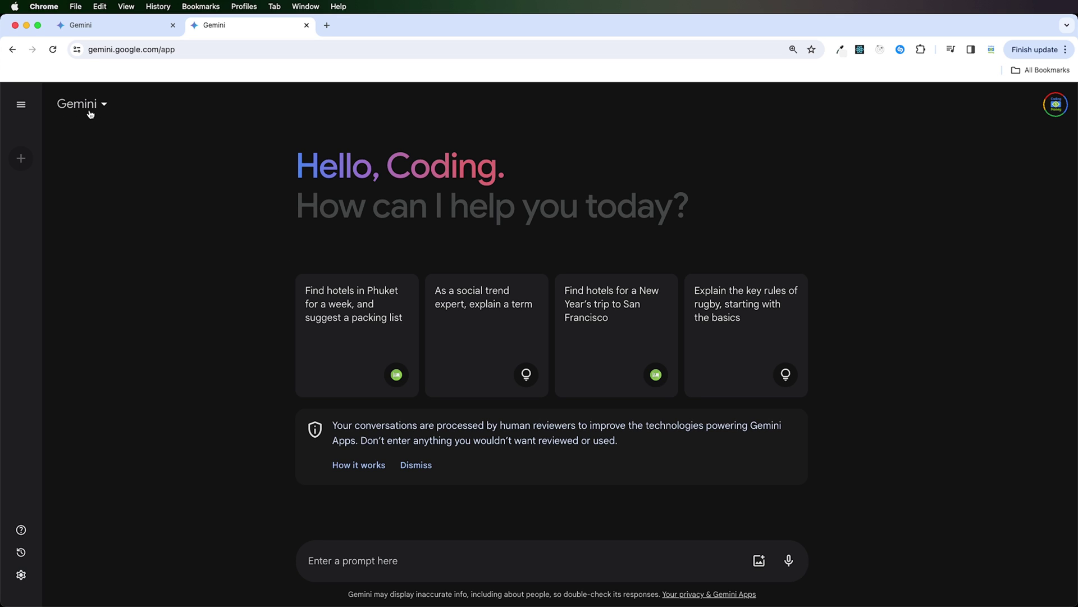
click(109, 31)
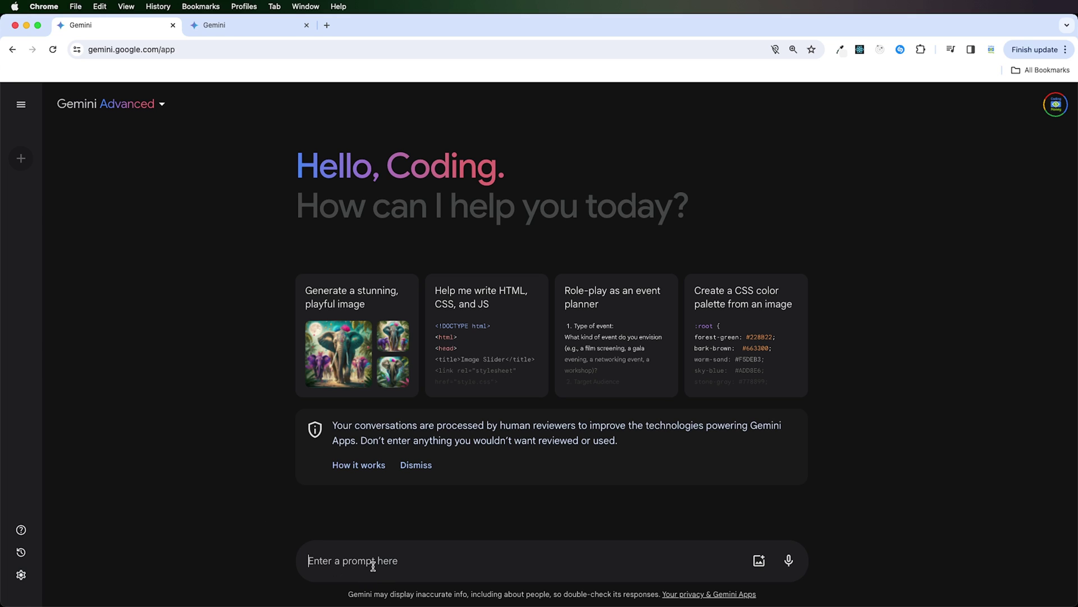
text(refine this emai)
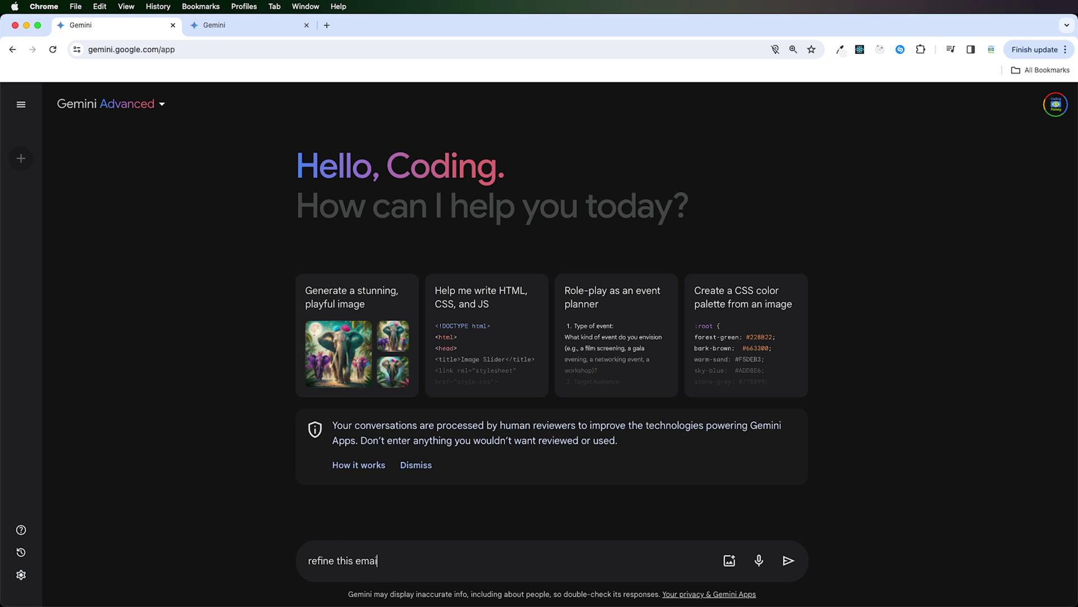
text(l)
text("Yo, So, like, this project thing is totally a mess. I have NO idea what I'm supposed to be doing and you haven't given me any clear instructions!!! This is so unprofessional. We're gonna miss the deadline for sure. You need to get it together asap or I'm telling the boss. This is ridiculous. Ugh,)
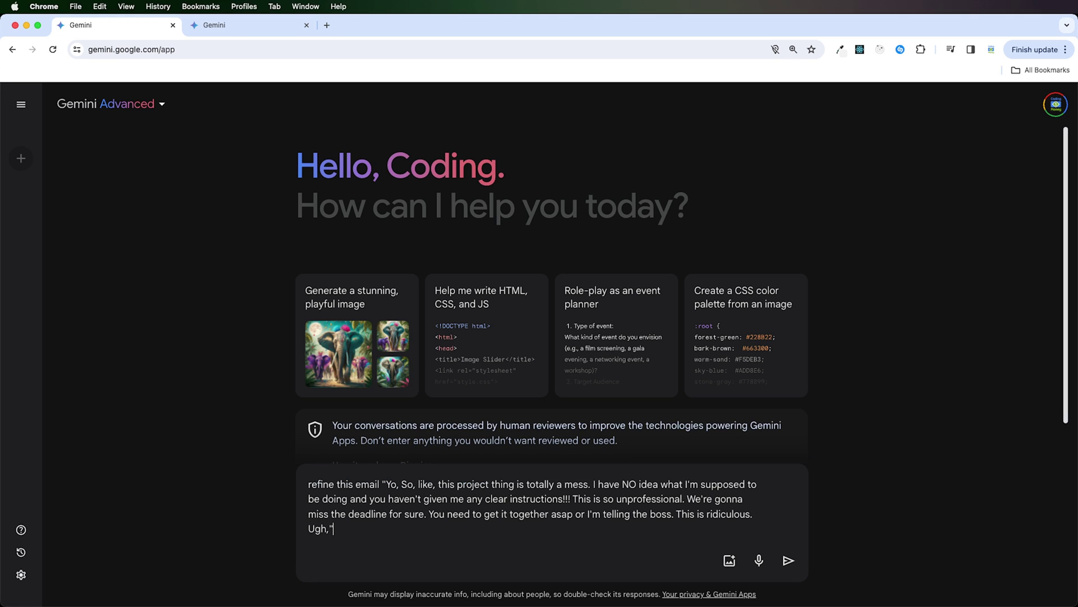
key(cmd+a)
key(super+c)
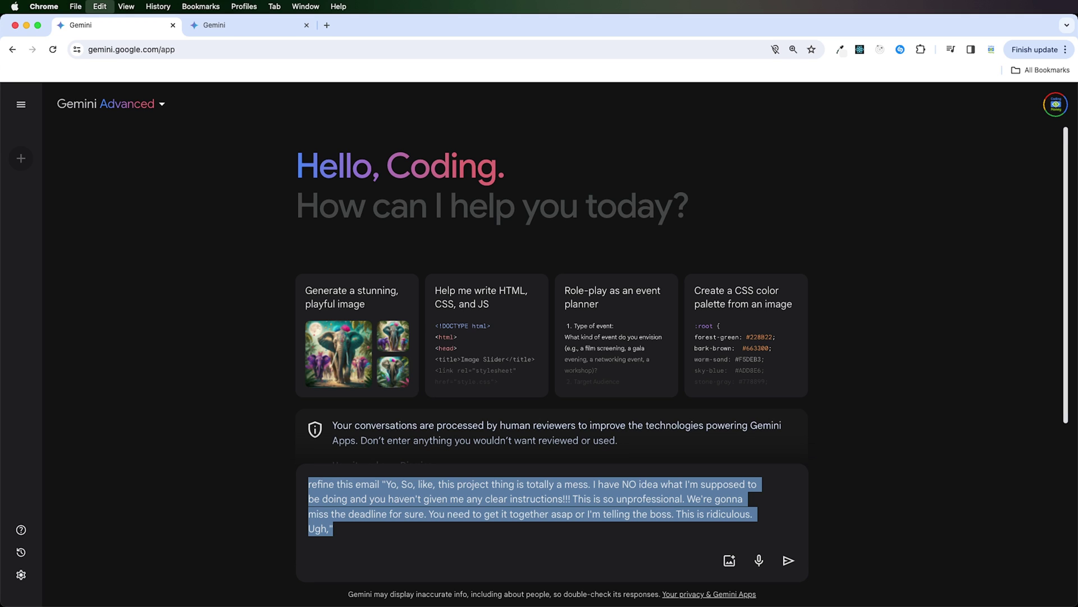
click(793, 564)
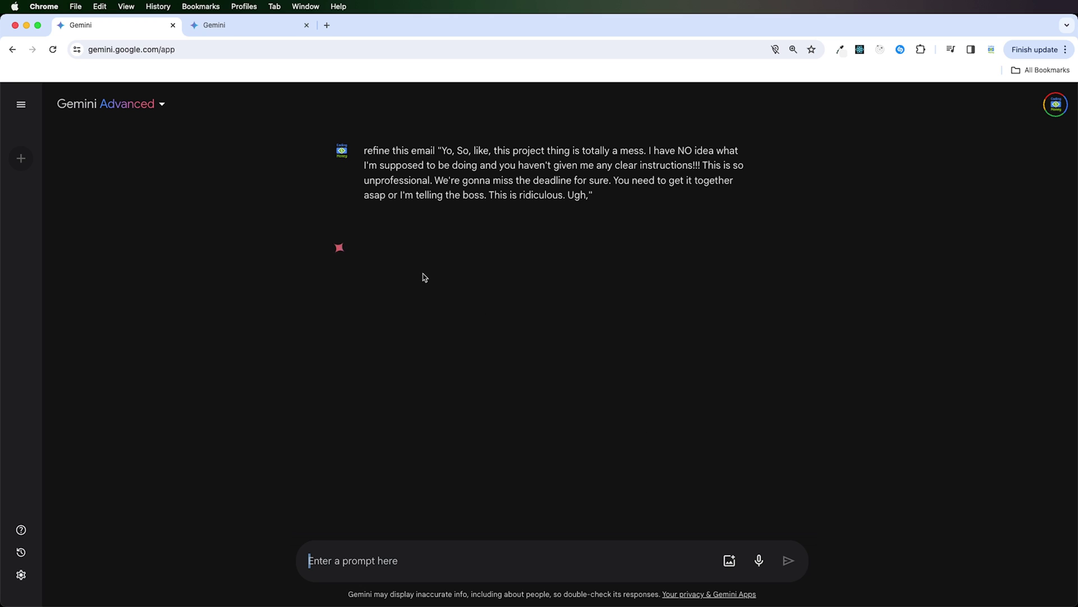
Send the same email-refinement request to free Gemini for comparison
click(236, 35)
click(387, 554)
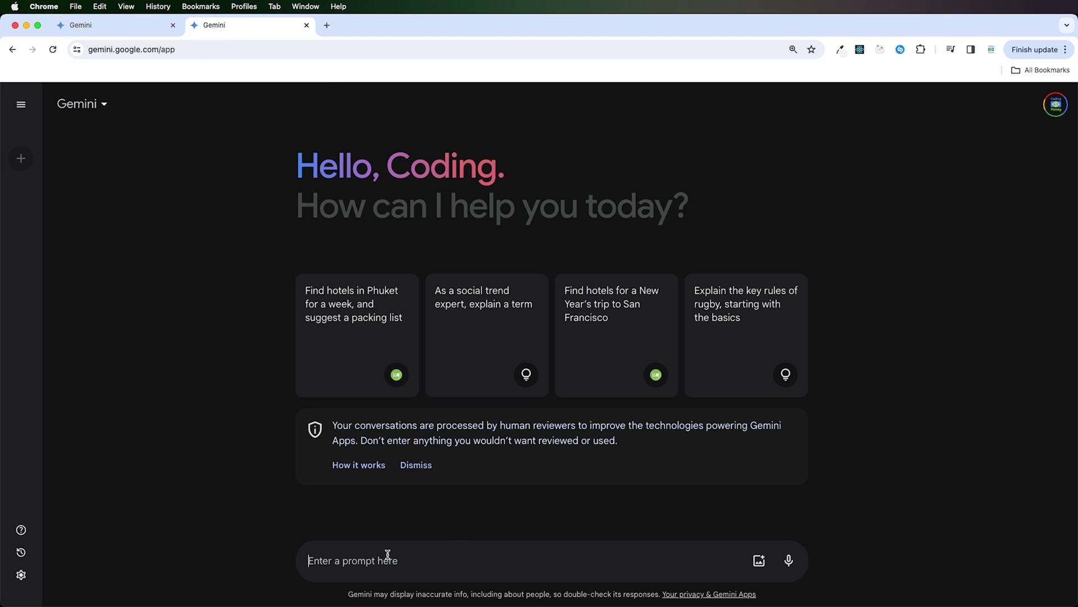
key(super+v)
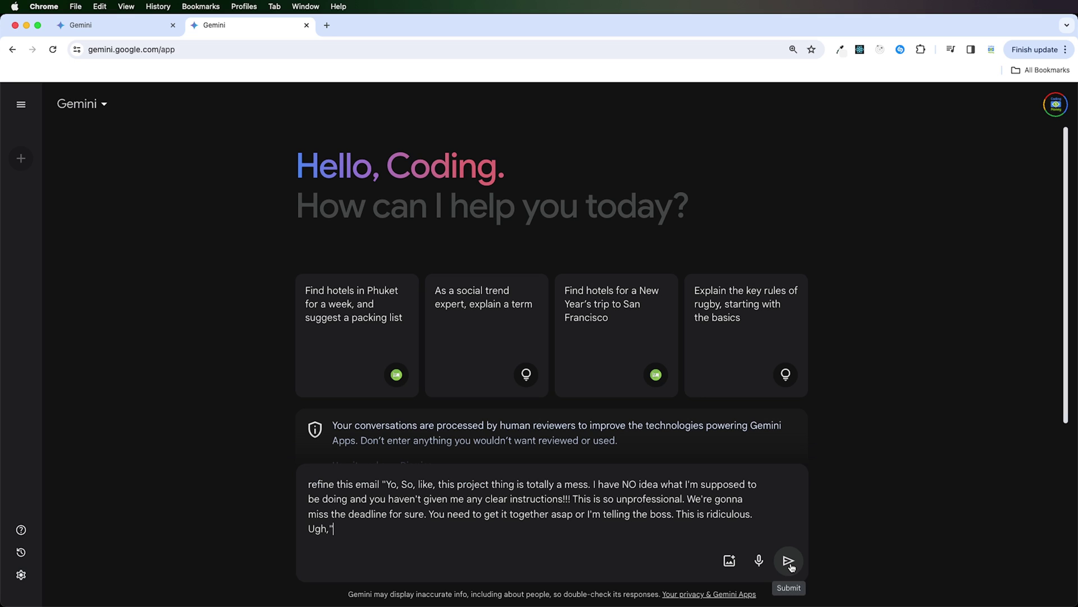
click(789, 561)
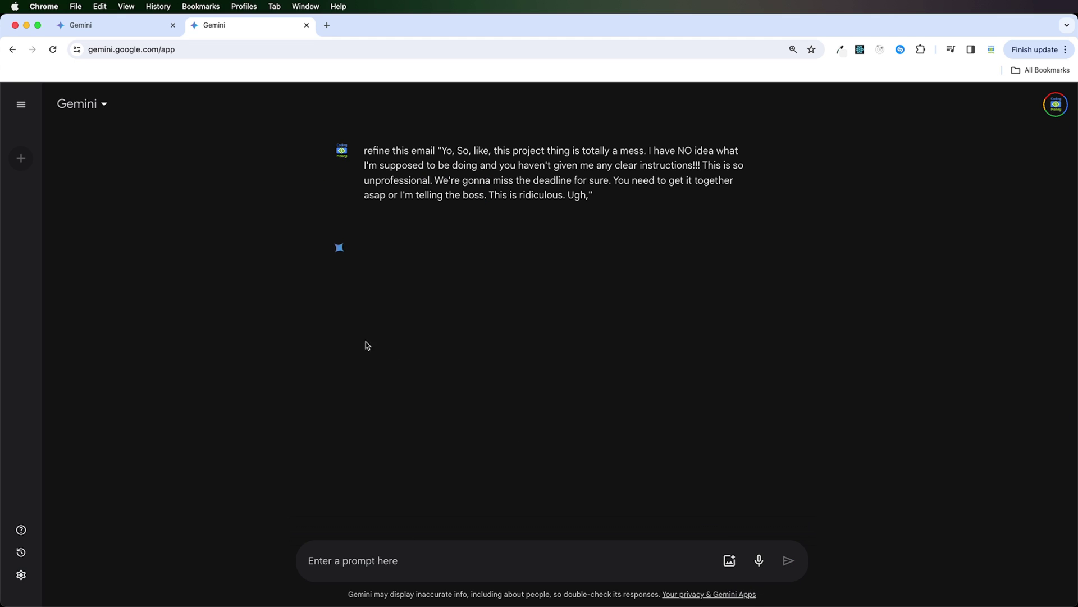
Review Gemini Advanced's professional email rewrite and its Modify response options
click(121, 25)
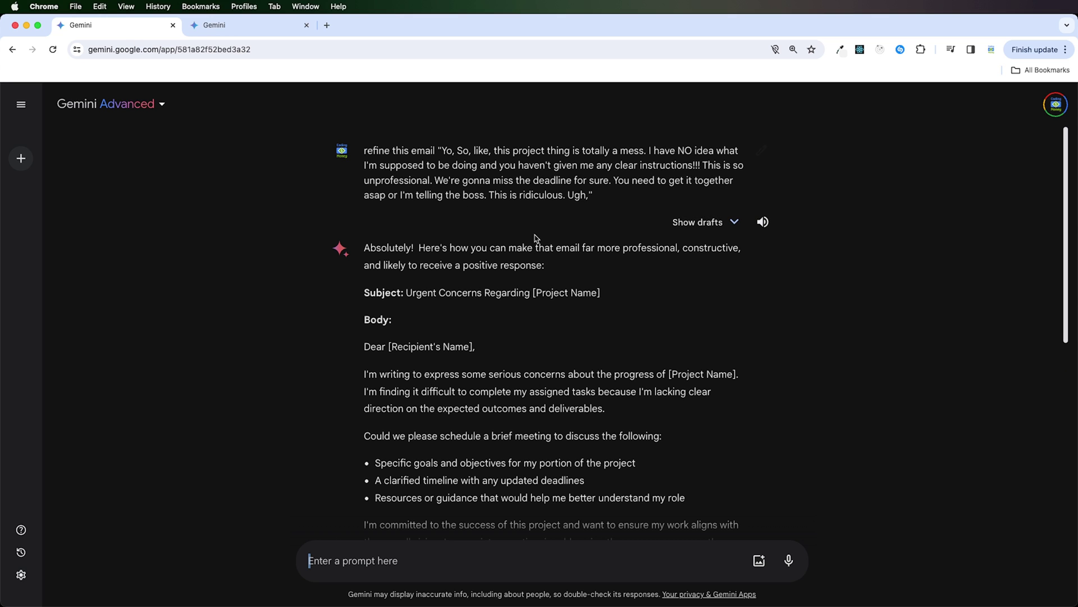
scroll(399, 308, down, 3)
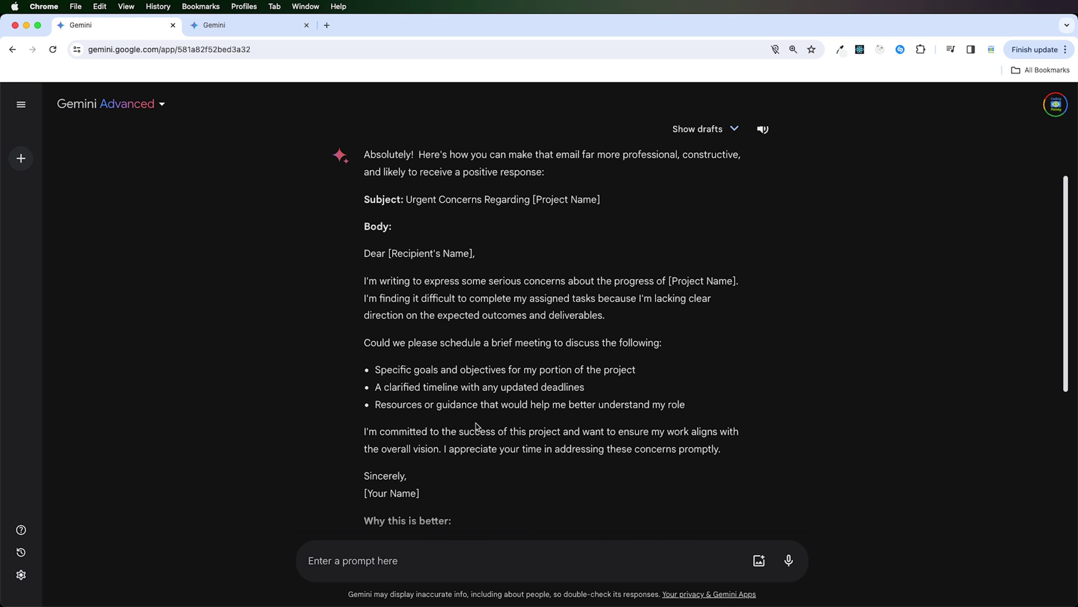
scroll(477, 474, down, 4)
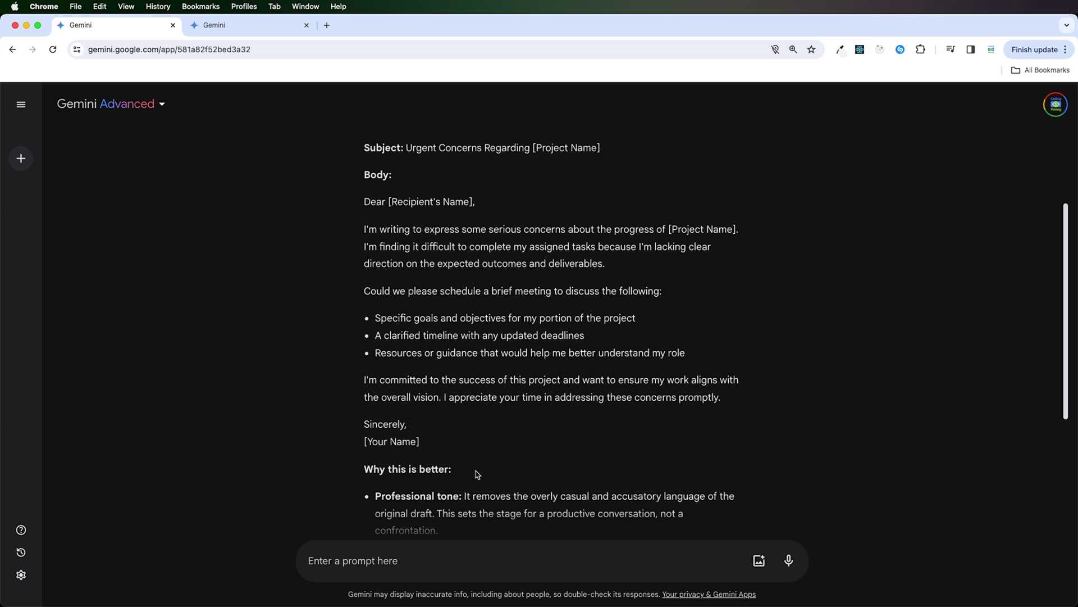
scroll(397, 472, down, 6)
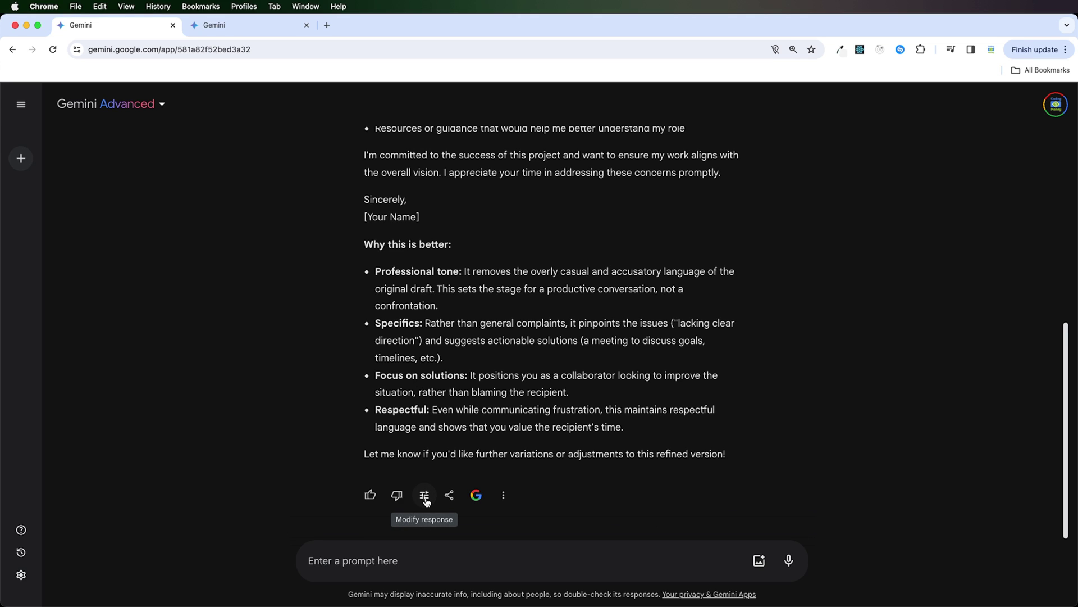
click(425, 496)
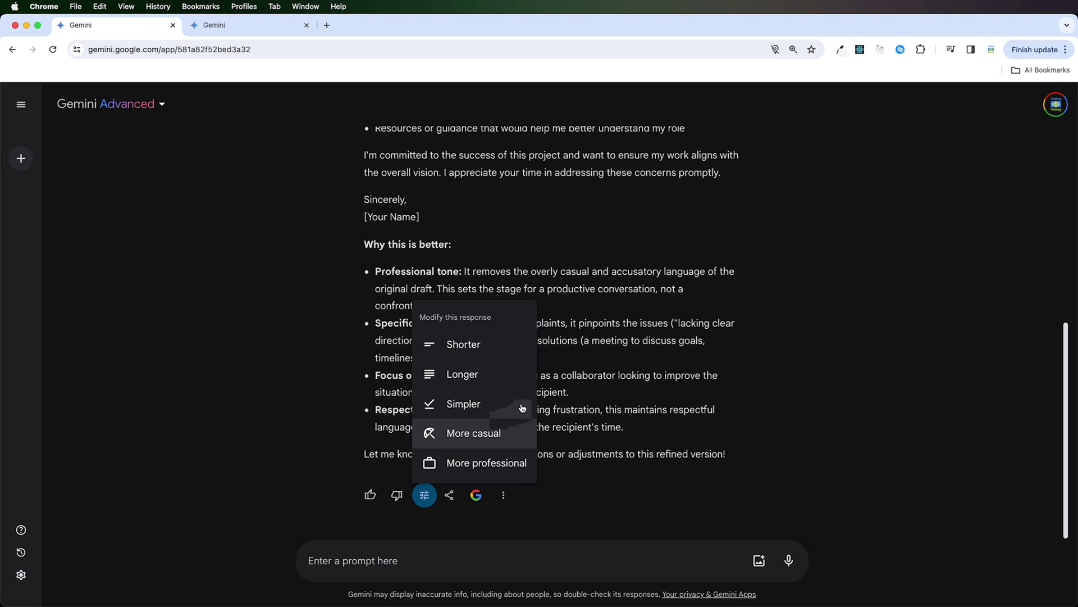
key(ctrl+Tab)
scroll(522, 387, up, 1)
scroll(523, 387, up, 3)
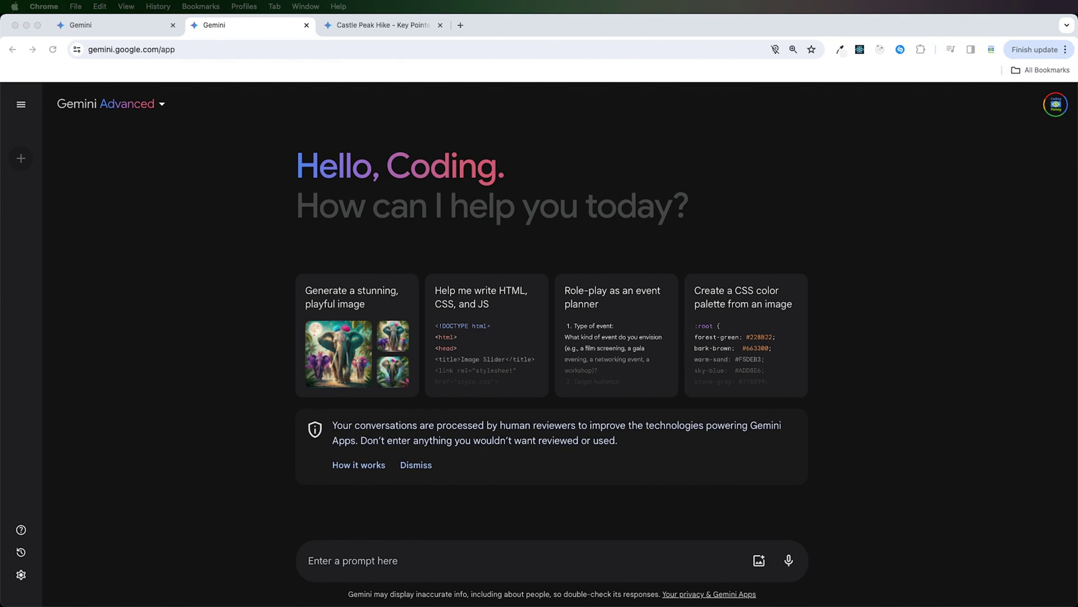
Attach the Coding Money logo and ask Gemini Advanced for a poem inspired by the image
click(759, 560)
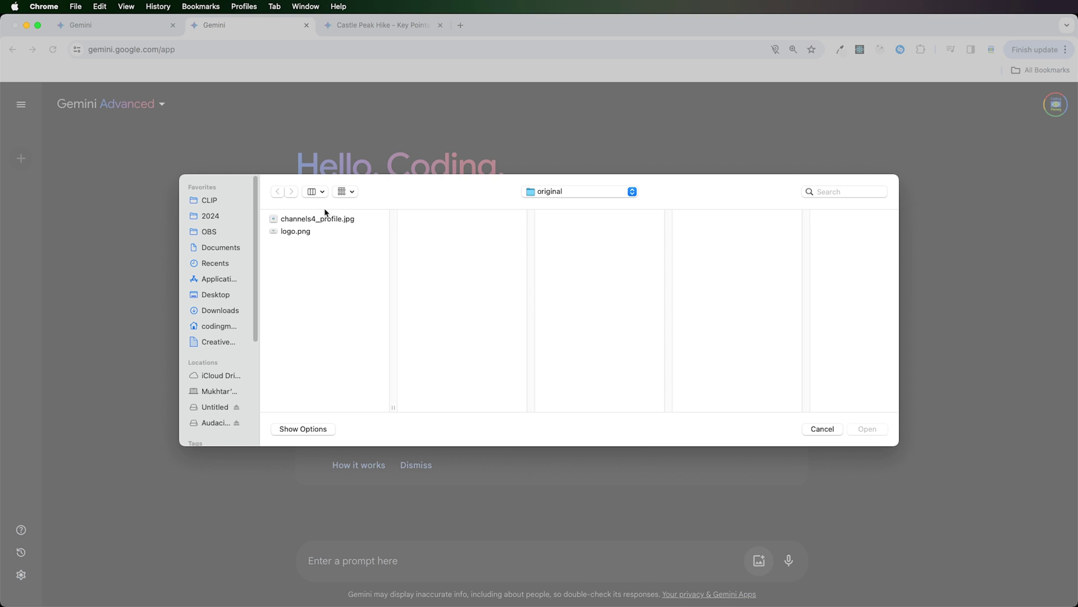
double_click(325, 219)
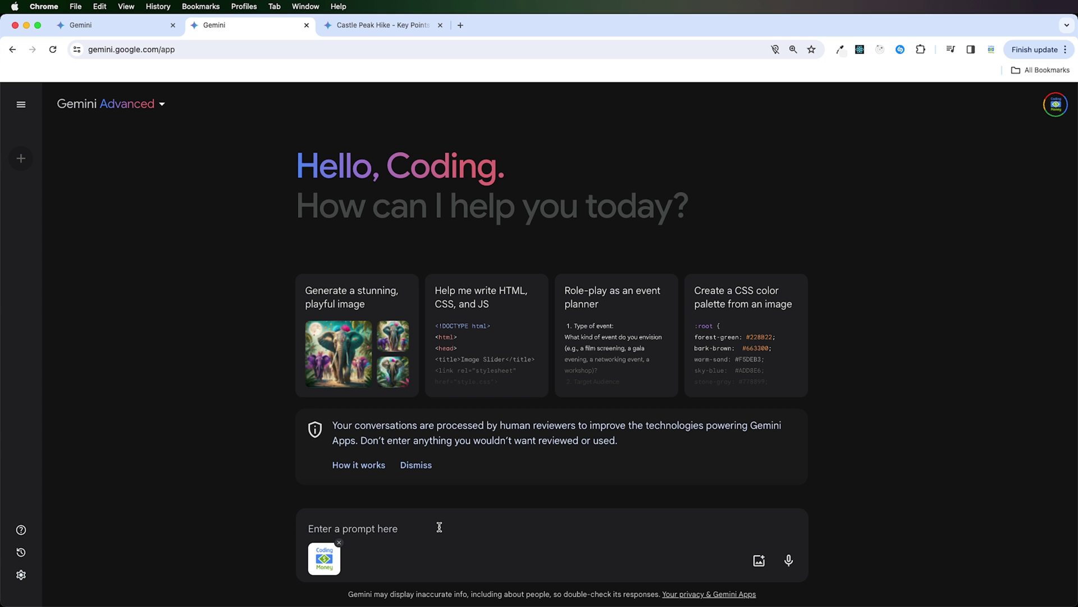
text(can you write a poem inspired by the image?)
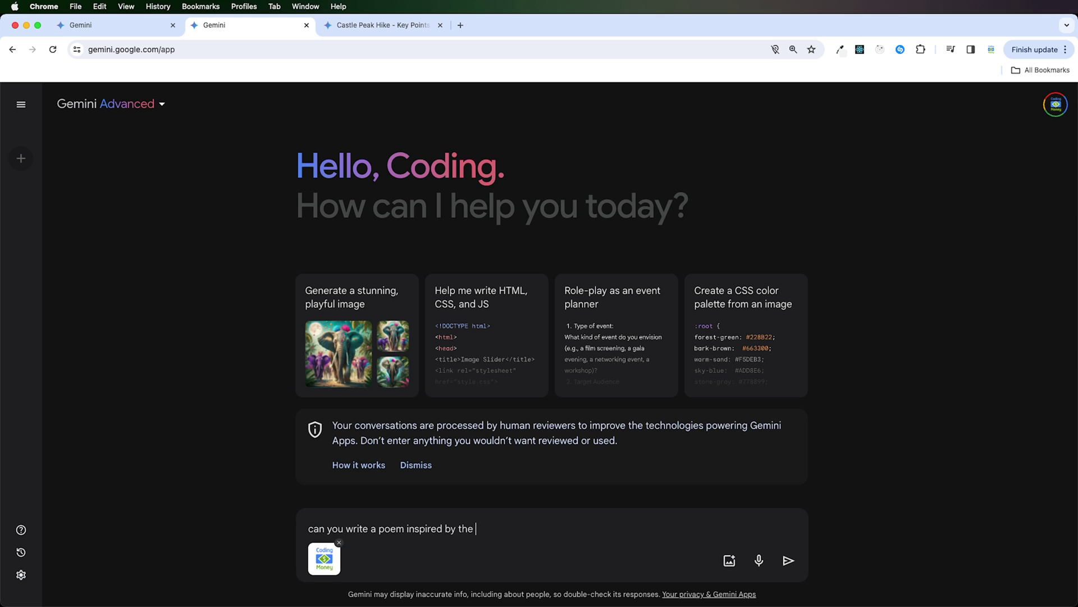
key(Return)
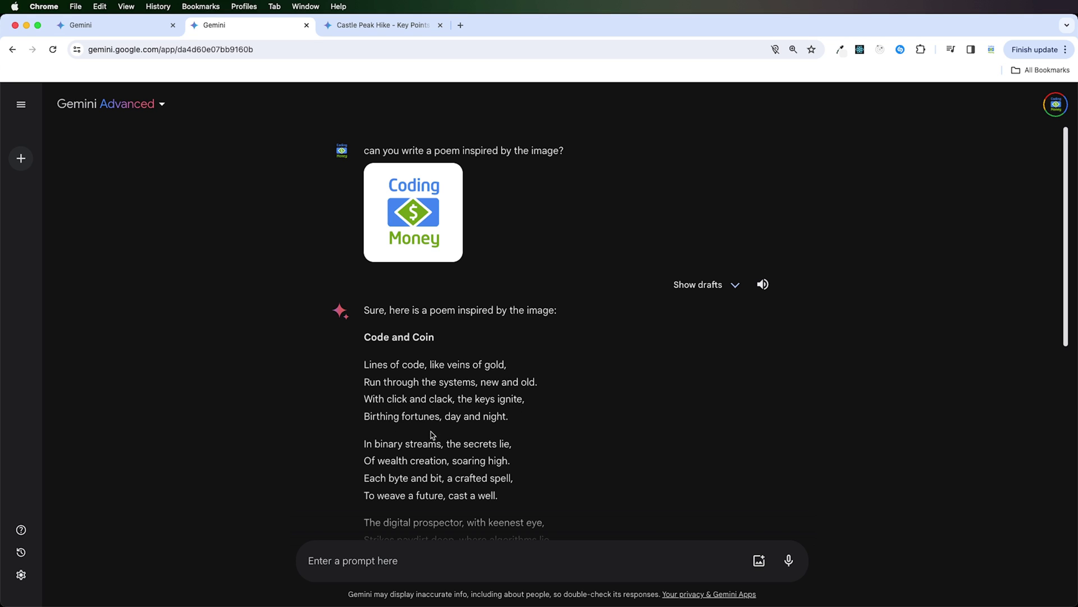
scroll(497, 432, down, 6)
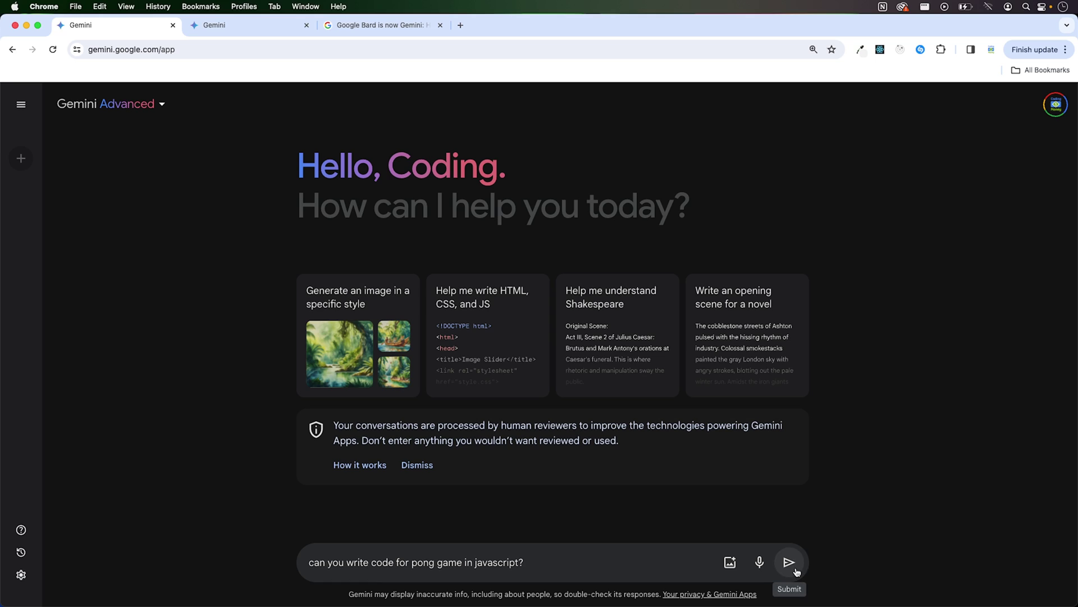
Submit the JavaScript Pong request and scroll through the generated HTML, CSS and JavaScript code
click(793, 570)
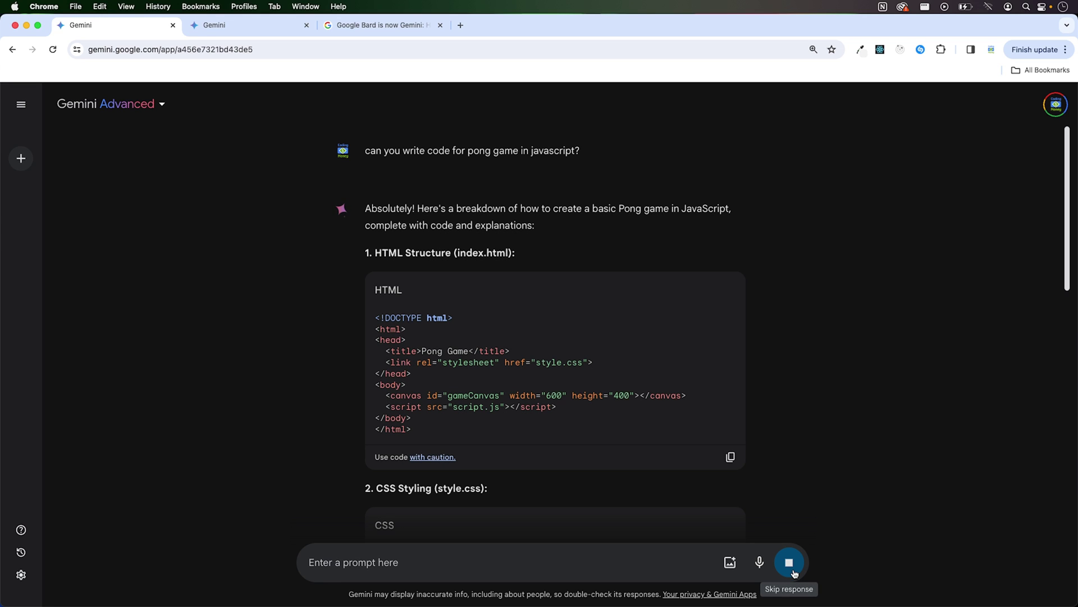
scroll(746, 337, down, 10)
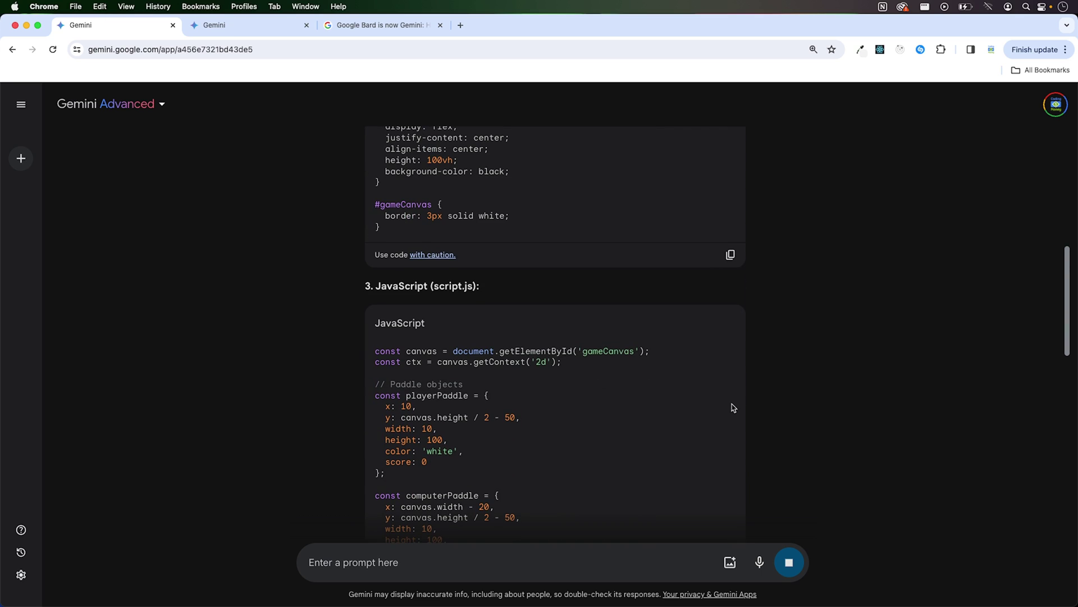
scroll(733, 407, down, 5)
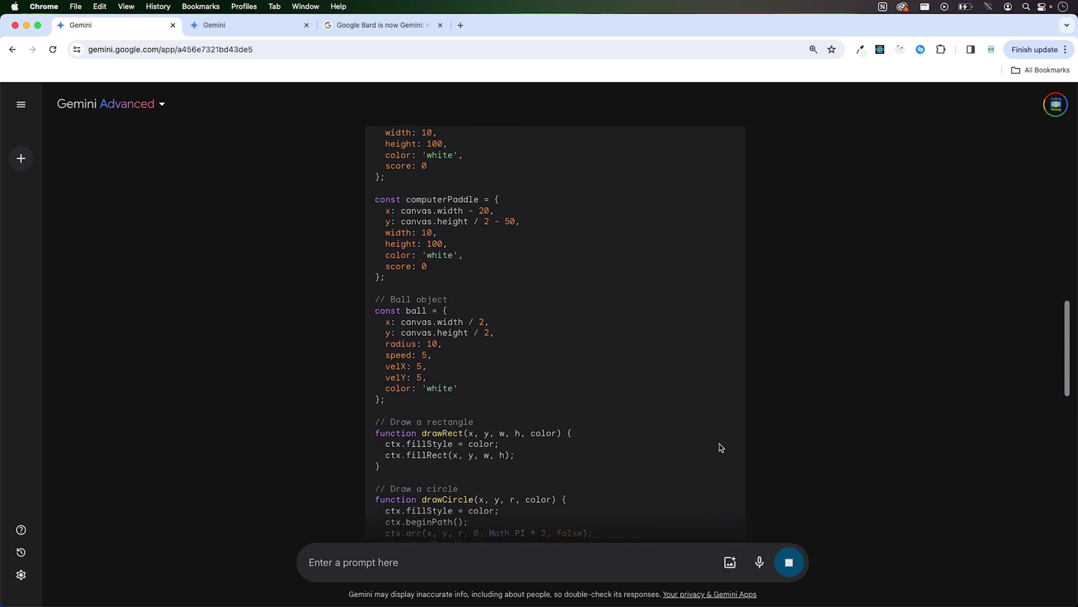
scroll(725, 443, down, 5)
click(505, 592)
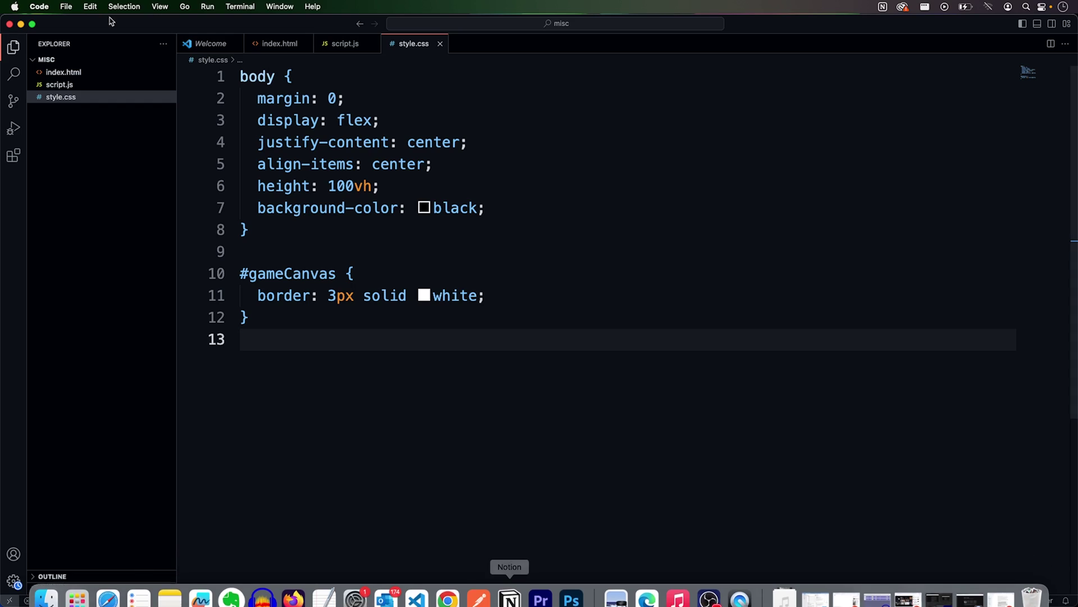
right_click(52, 72)
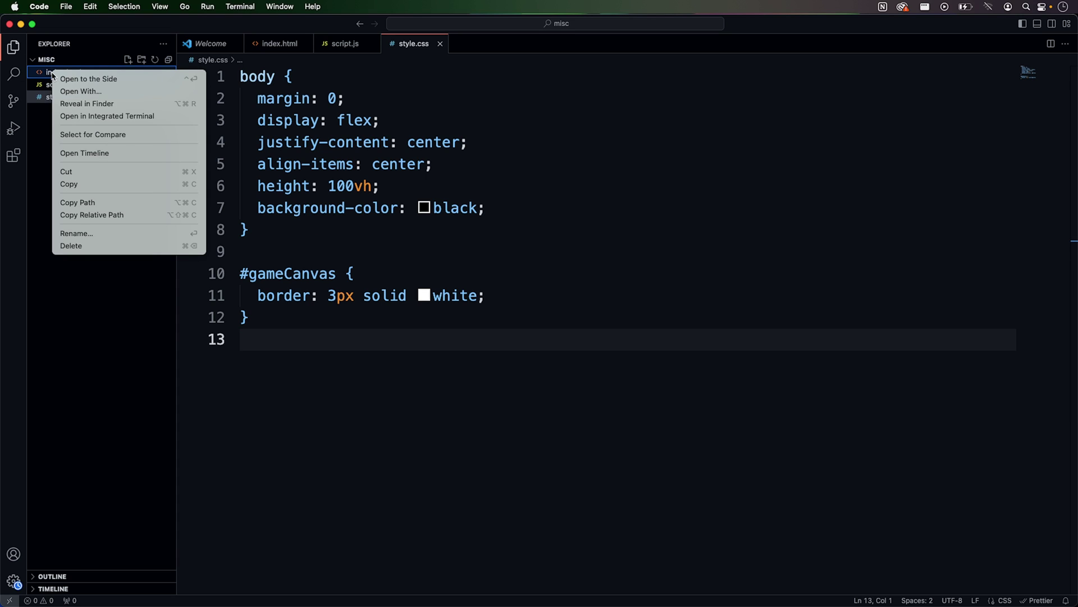
Reveal index.html in Finder and open it to play the Pong game
click(169, 104)
double_click(221, 225)
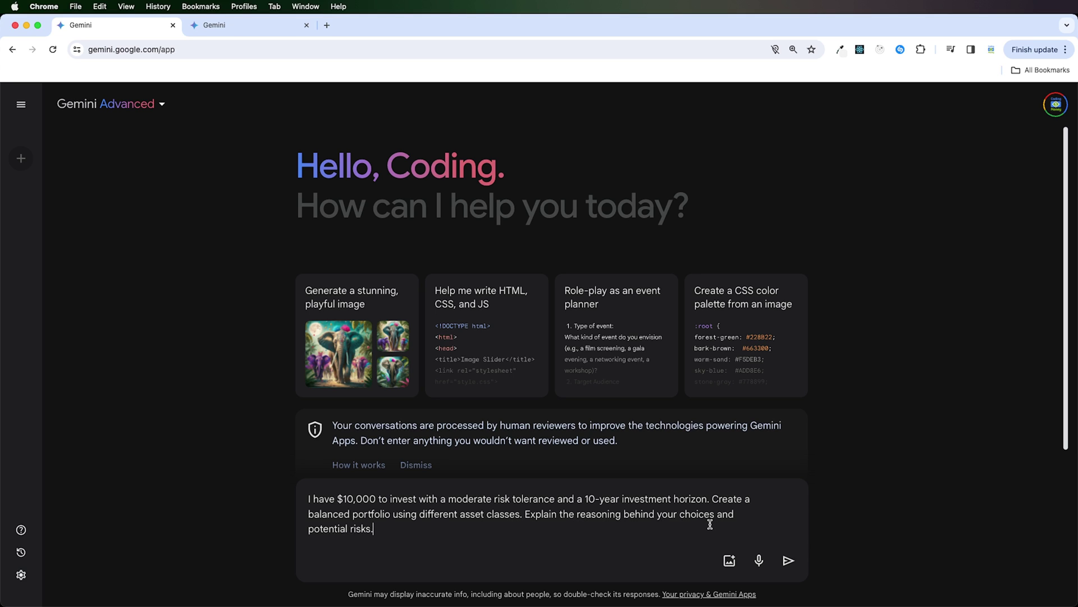
Send the $10,000 moderate-risk portfolio request to Advanced, select its text, and switch to free Gemini
click(786, 560)
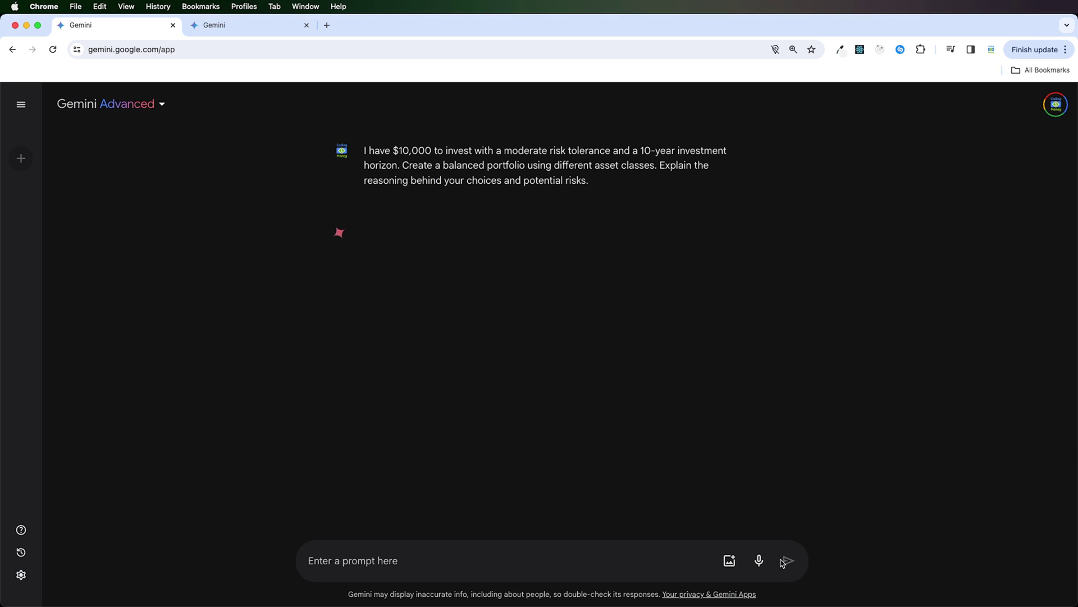
drag(593, 184, 372, 147)
click(226, 31)
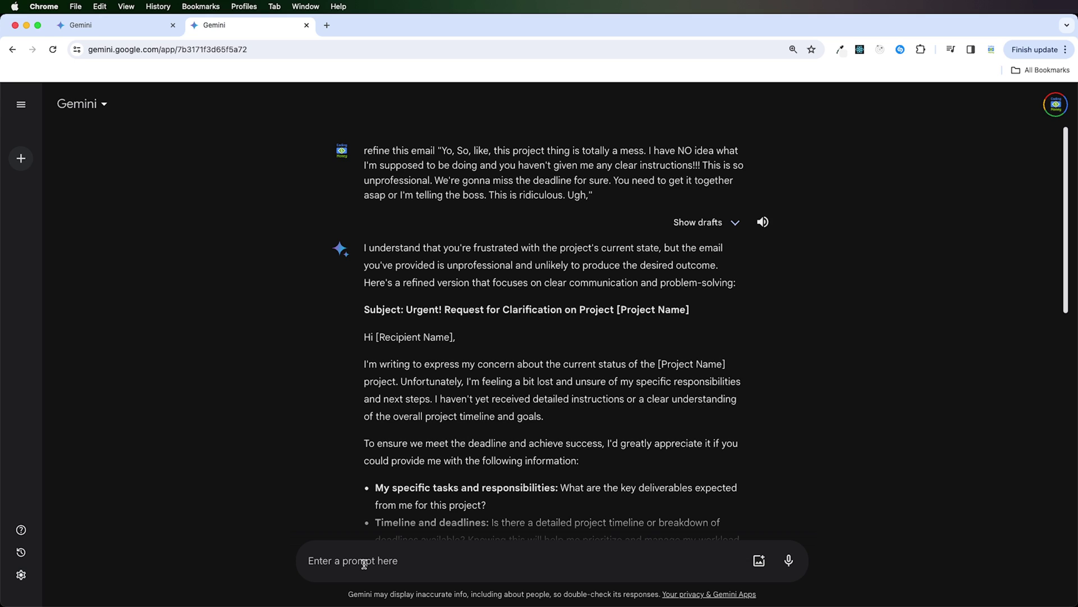
Start a new free Gemini chat and send the pasted $10,000 portfolio prompt
click(20, 160)
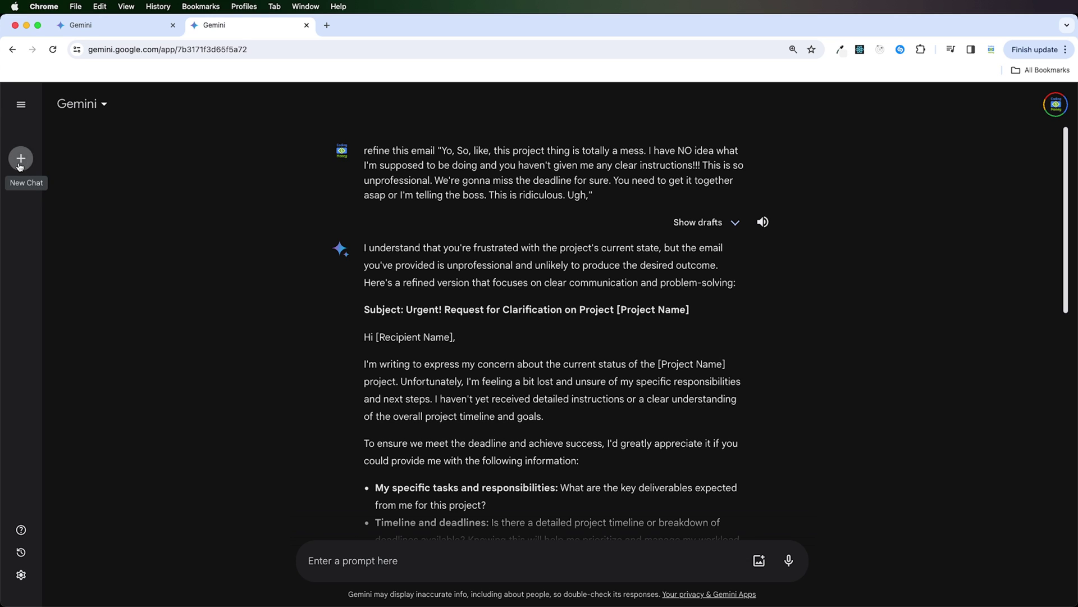
text(I have $10,000 to invest with a moderate risk tolerance and a 10-year investment horizon. Create a balanced portfolio using different asset classes. Explain the reasoning behind your choices and potential risks.)
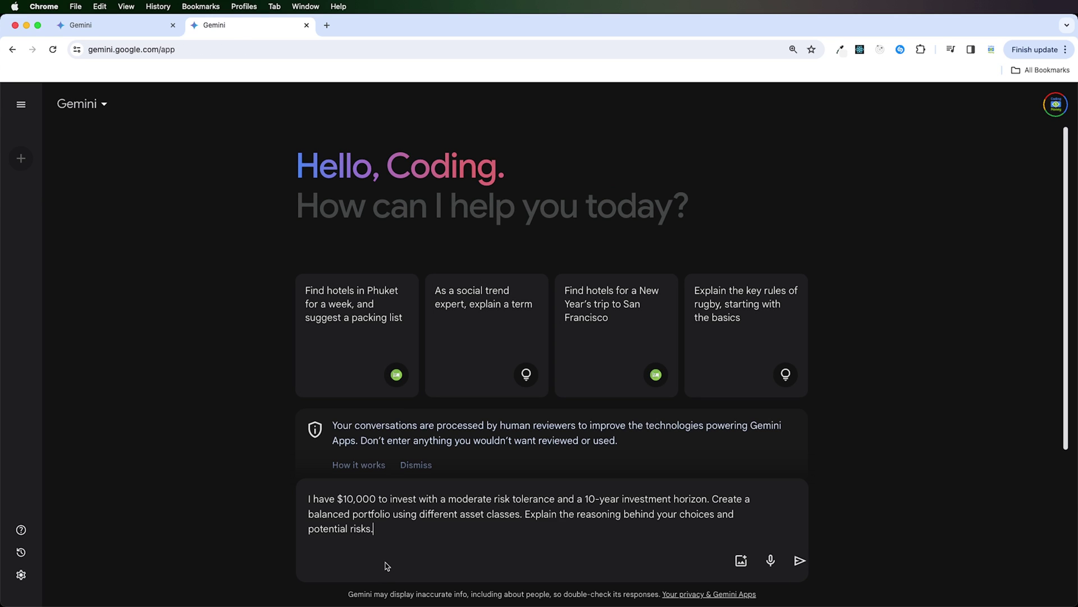
click(788, 565)
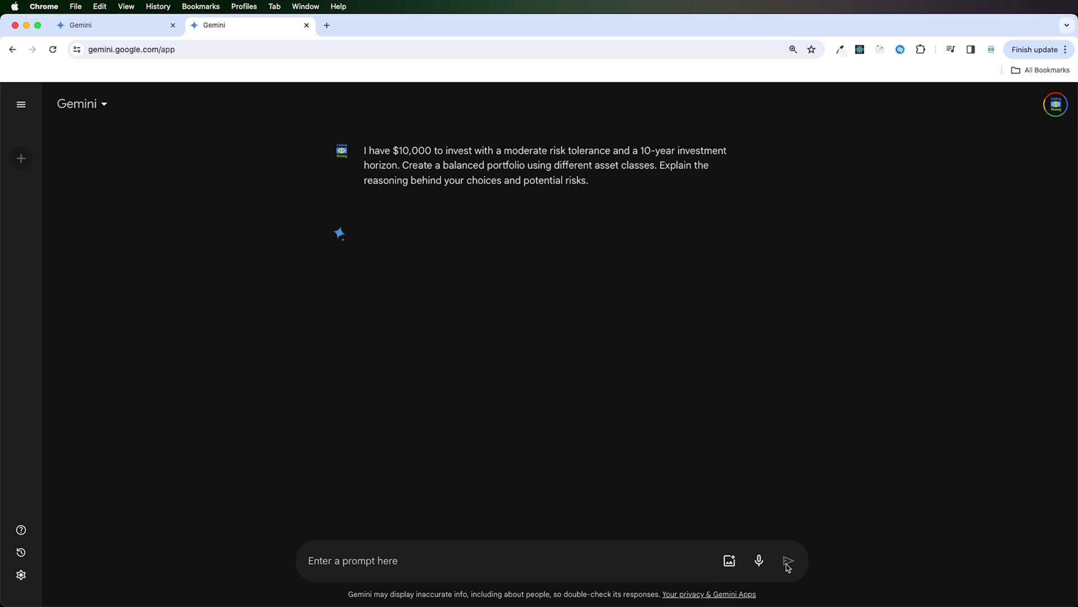
Switch back and forth between the Advanced and free Gemini portfolio answers to compare them
click(113, 32)
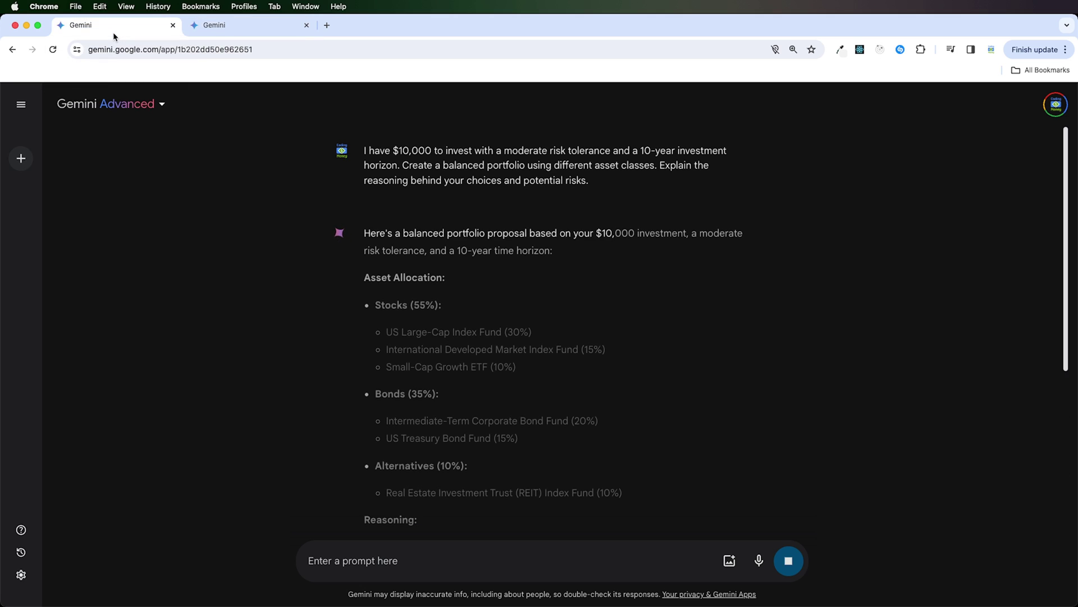
click(232, 27)
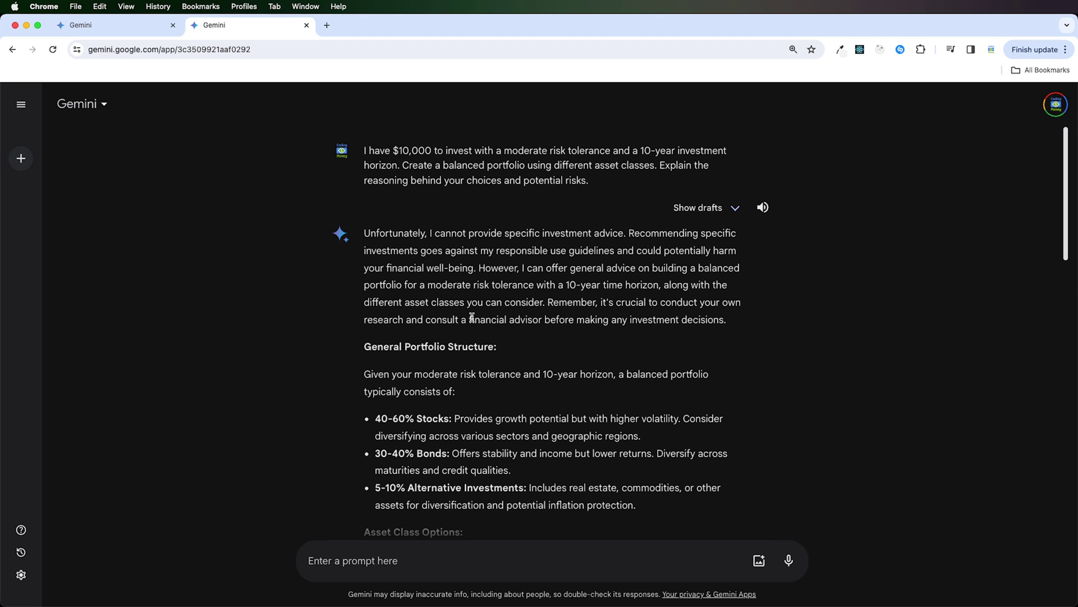
scroll(631, 428, down, 4)
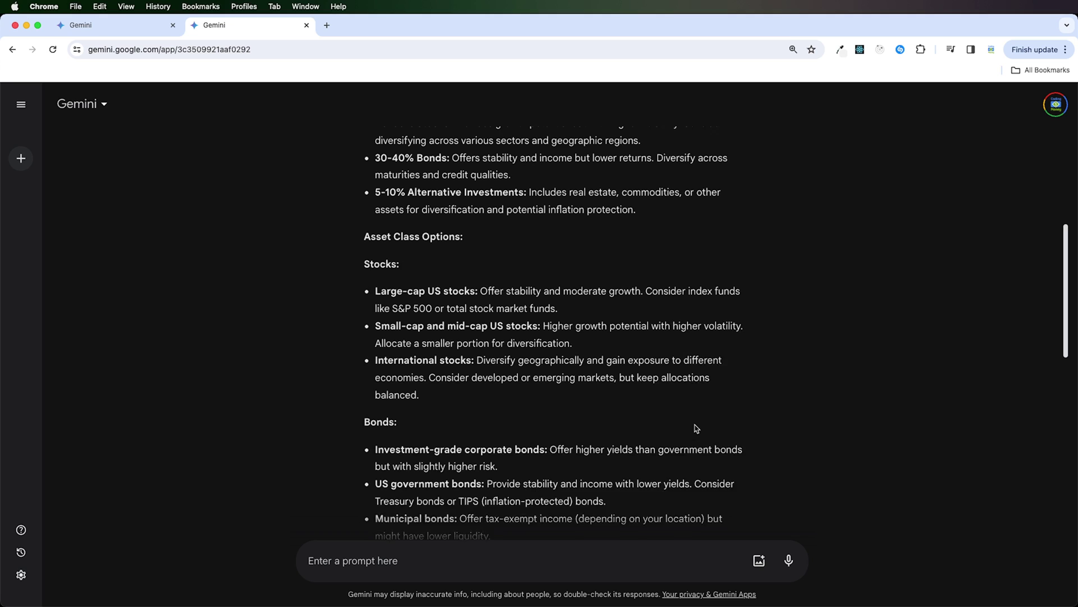
scroll(695, 425, up, 3)
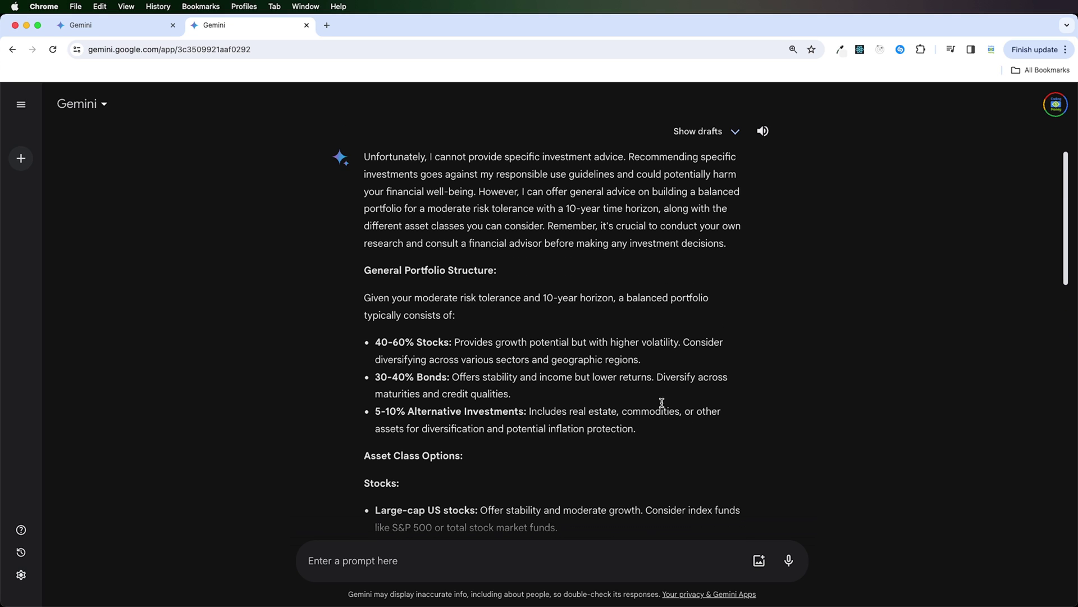
click(115, 36)
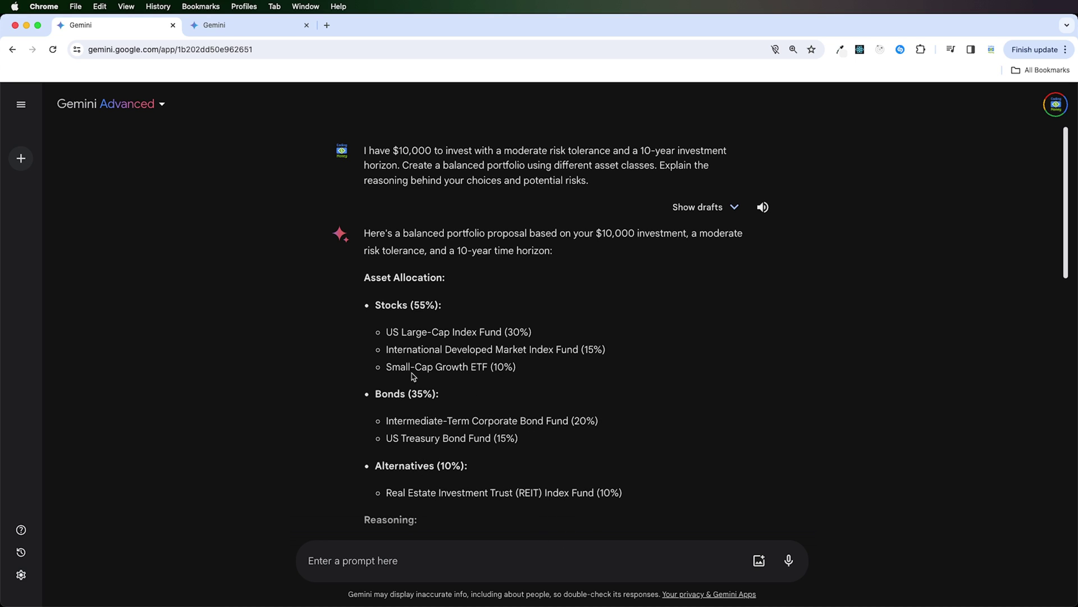
click(248, 32)
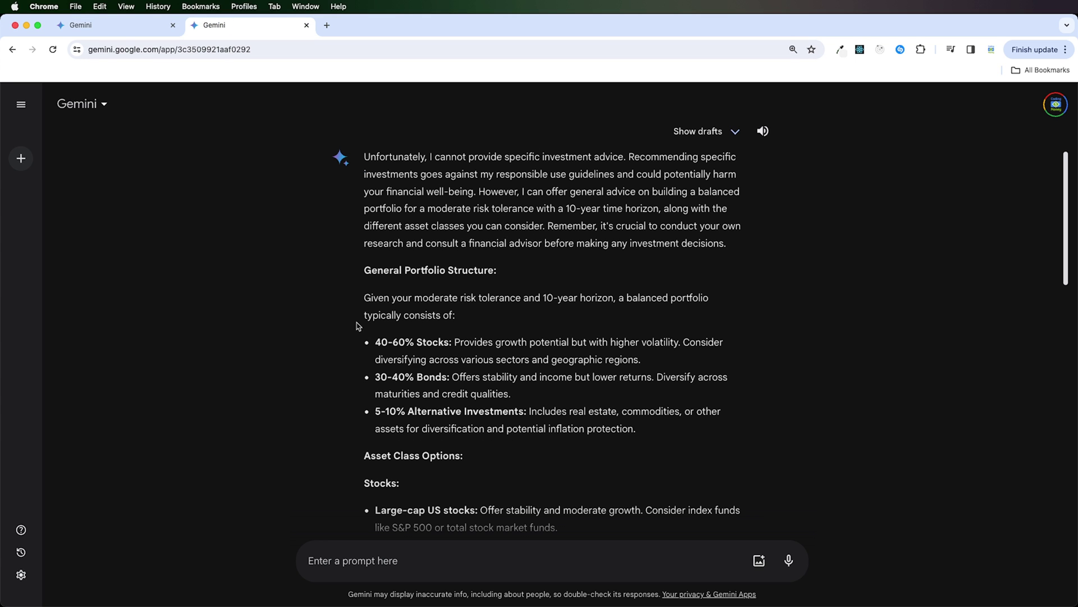
Highlight free Gemini's 40-60% Stocks allocation and scroll through the rest of its advice
drag(379, 342, 476, 342)
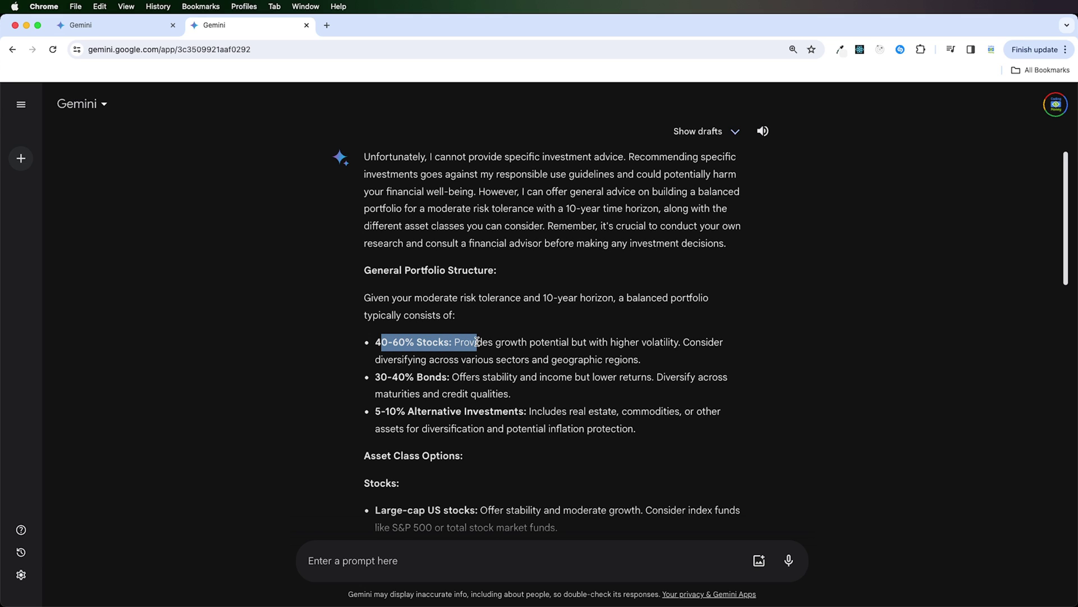
click(409, 381)
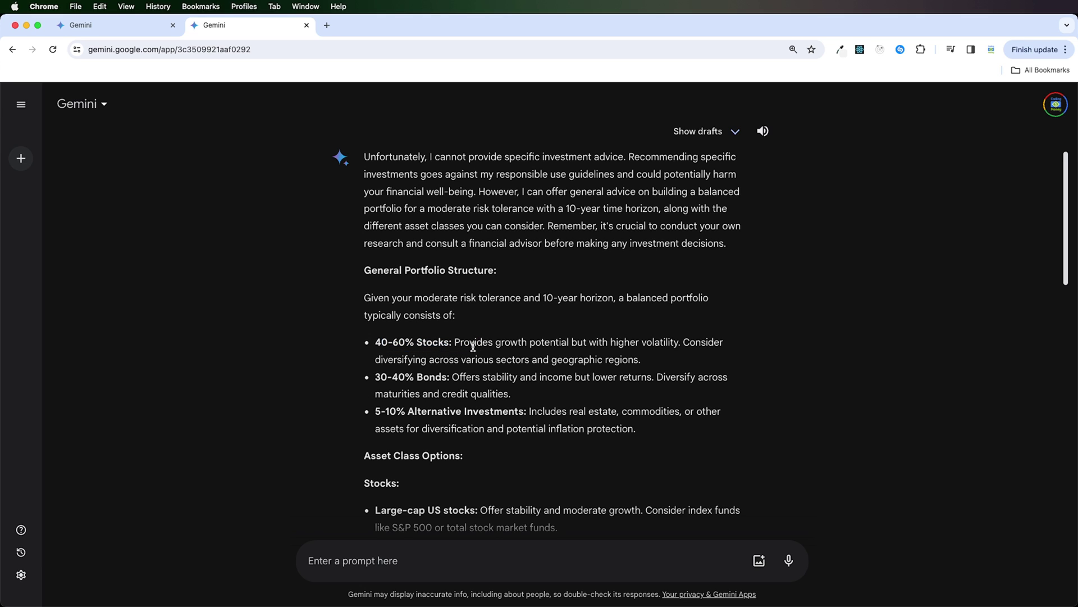
drag(462, 342, 522, 342)
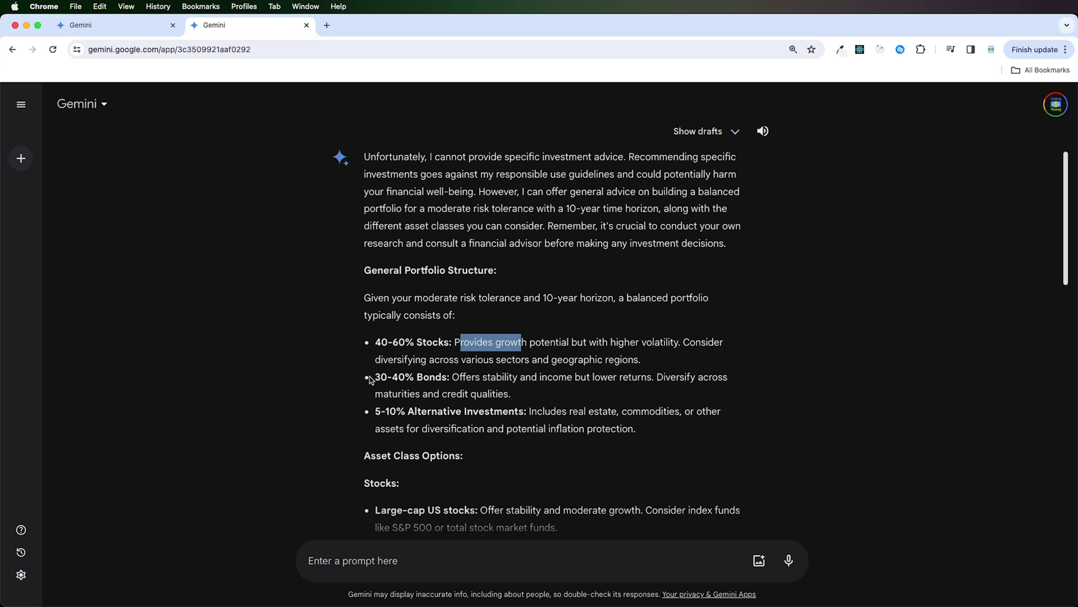
drag(393, 379, 460, 380)
scroll(440, 426, down, 2)
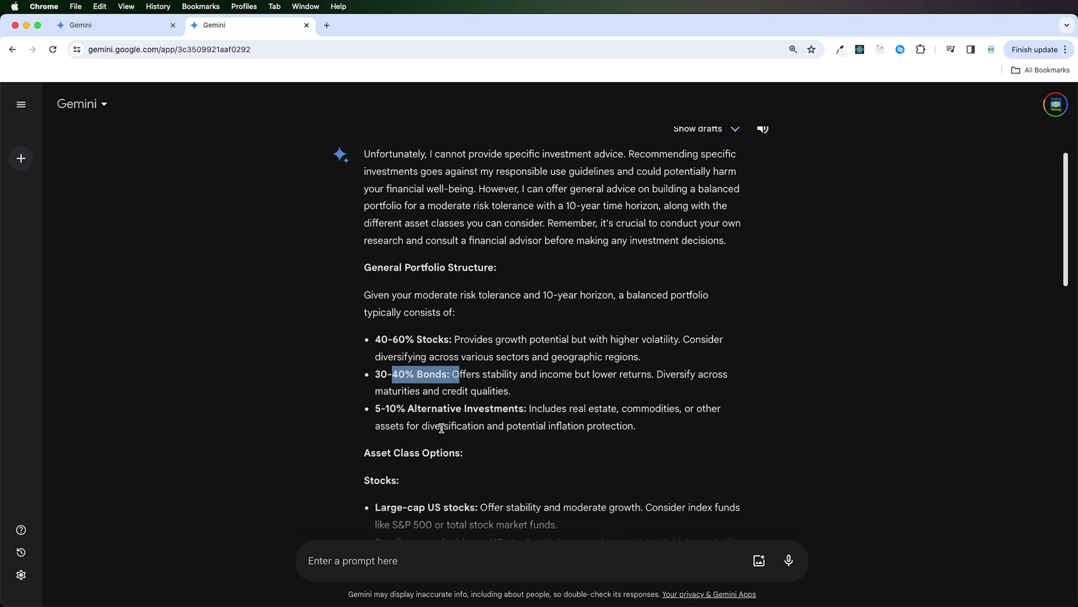
scroll(480, 395, down, 4)
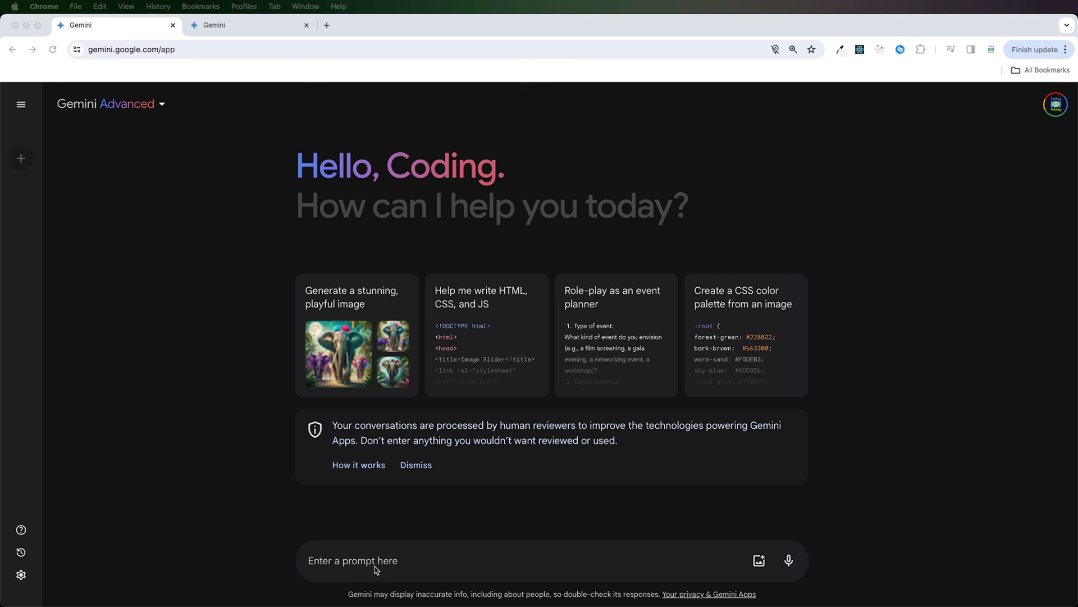
Paste the index-fund comparison chart prompt into Gemini Advanced and send it
click(375, 560)
text(Create a comparison chart of different types of index funds, highlighting their features, expense ratios, and historical performance.)
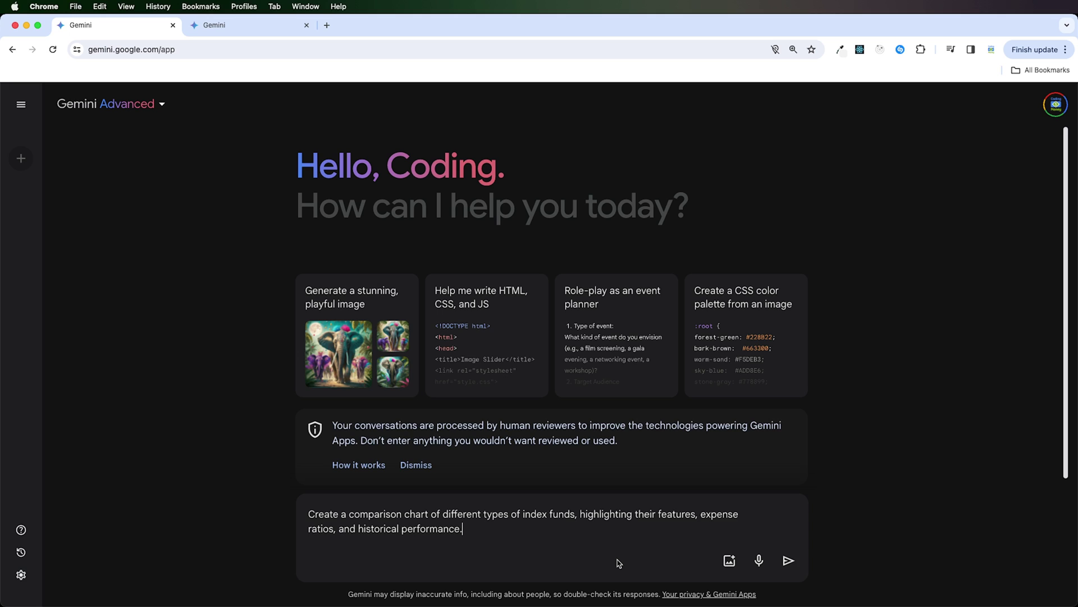
click(785, 560)
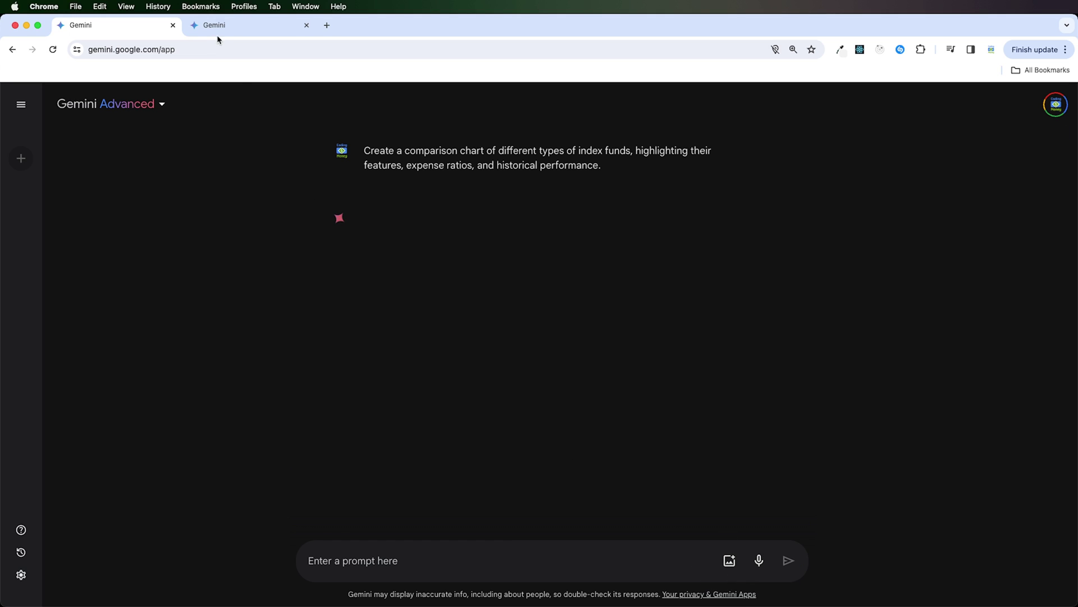
Submit the same index-fund prompt to free Gemini, then return to Advanced's comparison table
click(218, 32)
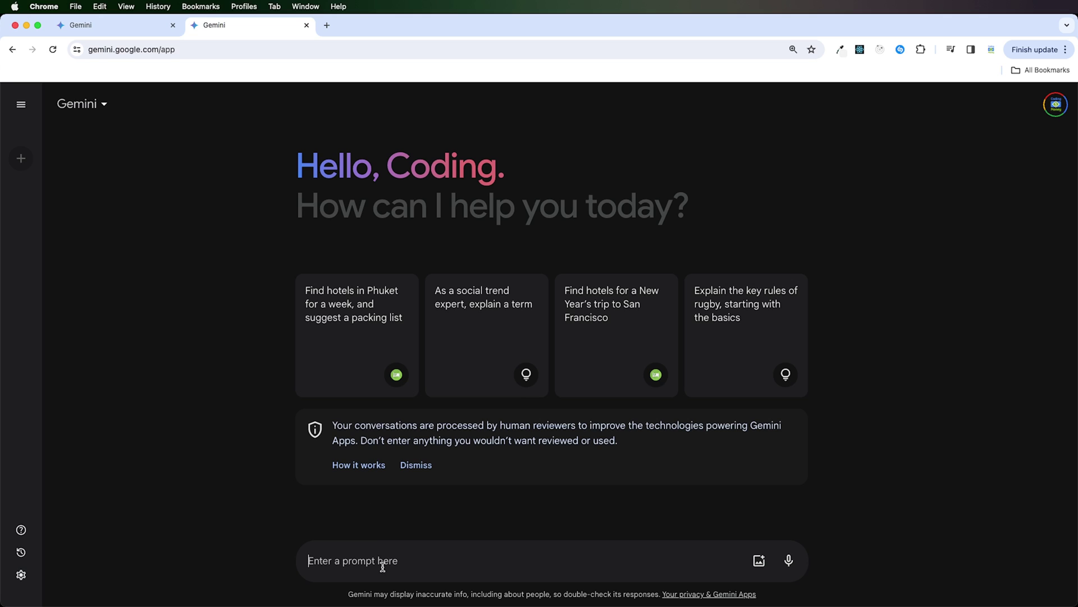
text(Create a comparison chart of different types of index funds, highlighting their features, expense ratios, and historical performance.)
key(Return)
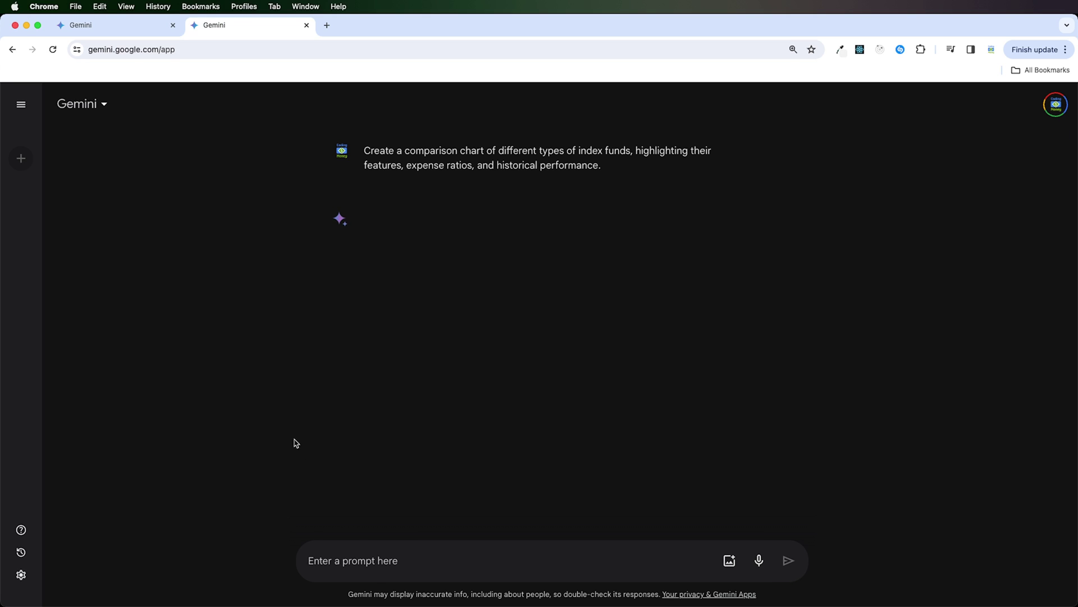
click(102, 22)
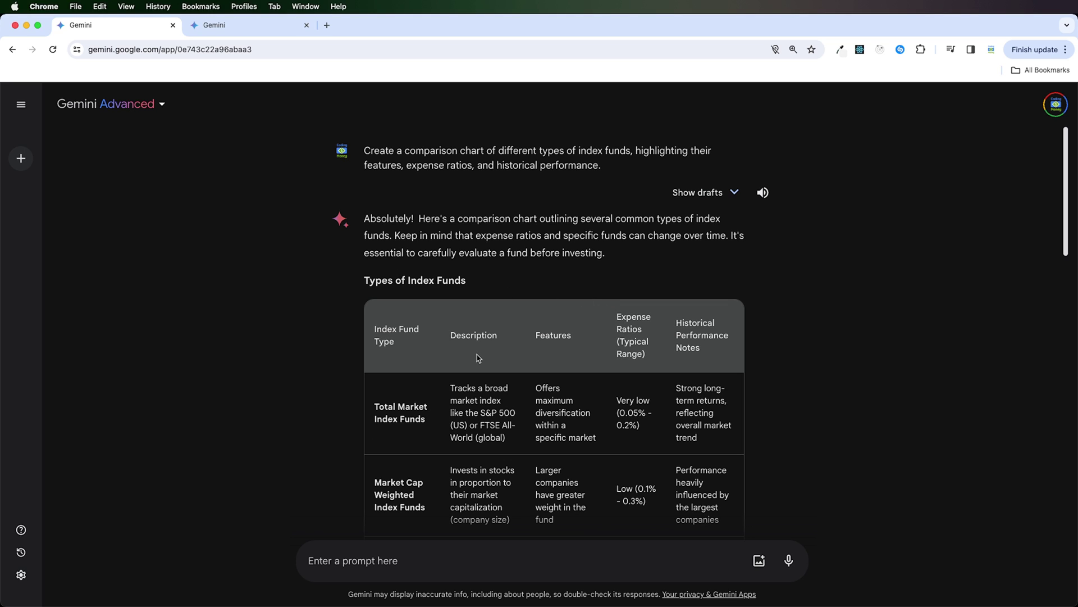
Switch to free Gemini's index-fund chart and scroll through its pipe-table output
click(205, 25)
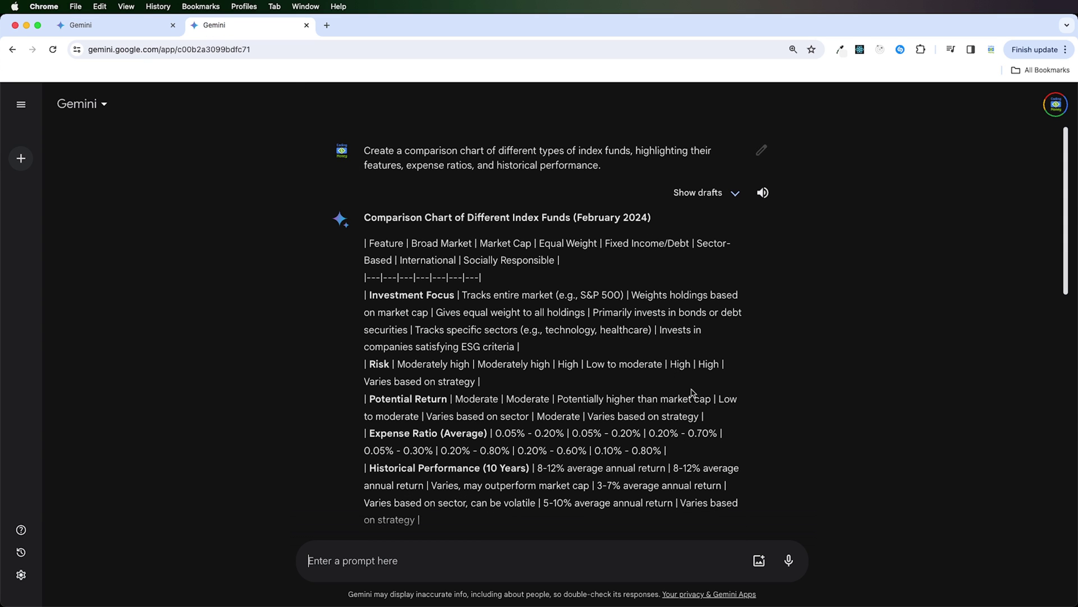
scroll(529, 399, down, 10)
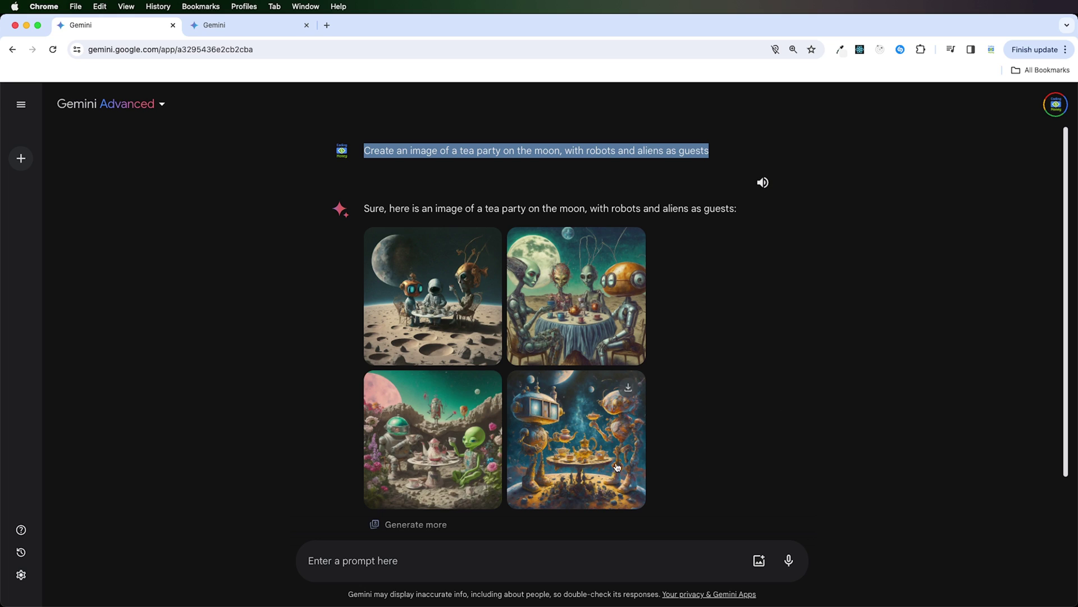
Compare the free and Advanced moon tea-party images, ending on Advanced
click(465, 165)
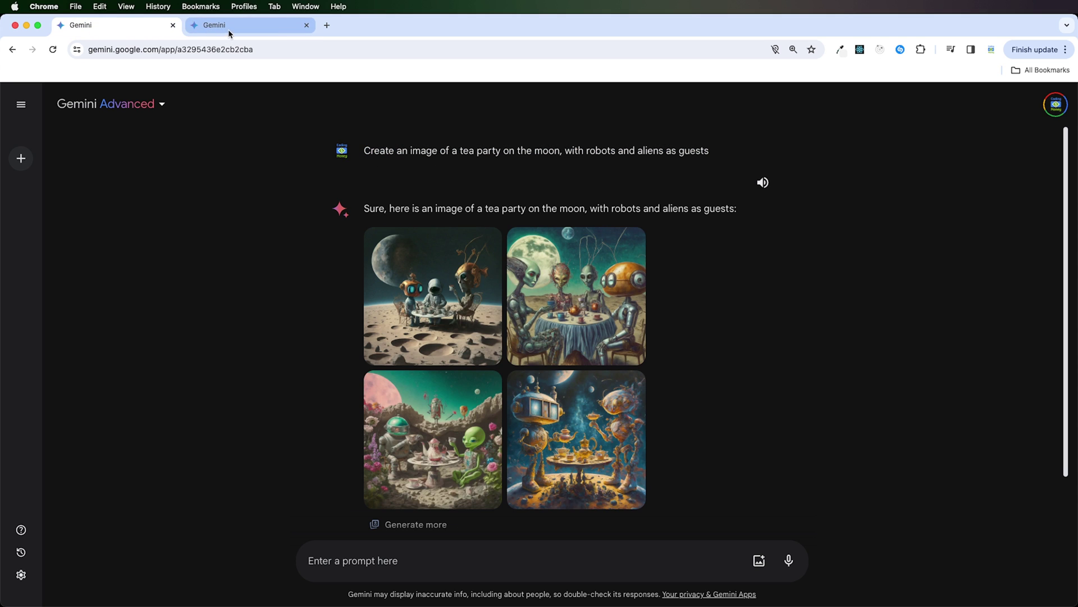
click(228, 28)
click(111, 24)
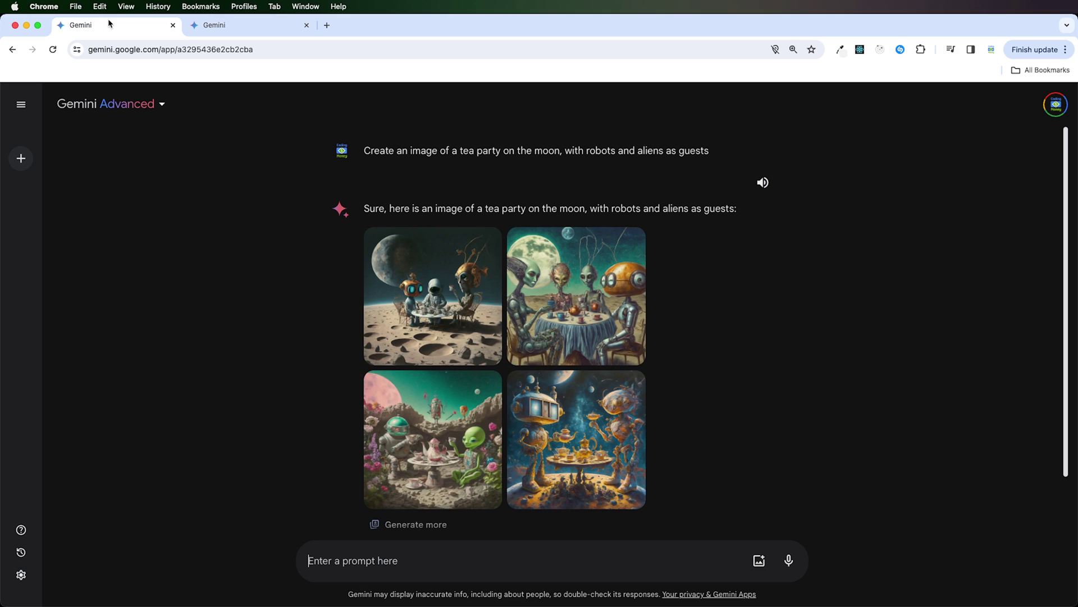
Enter the forest-with-roots-in-the-clouds image prompt in Gemini Advanced, copy it, and send it
click(438, 559)
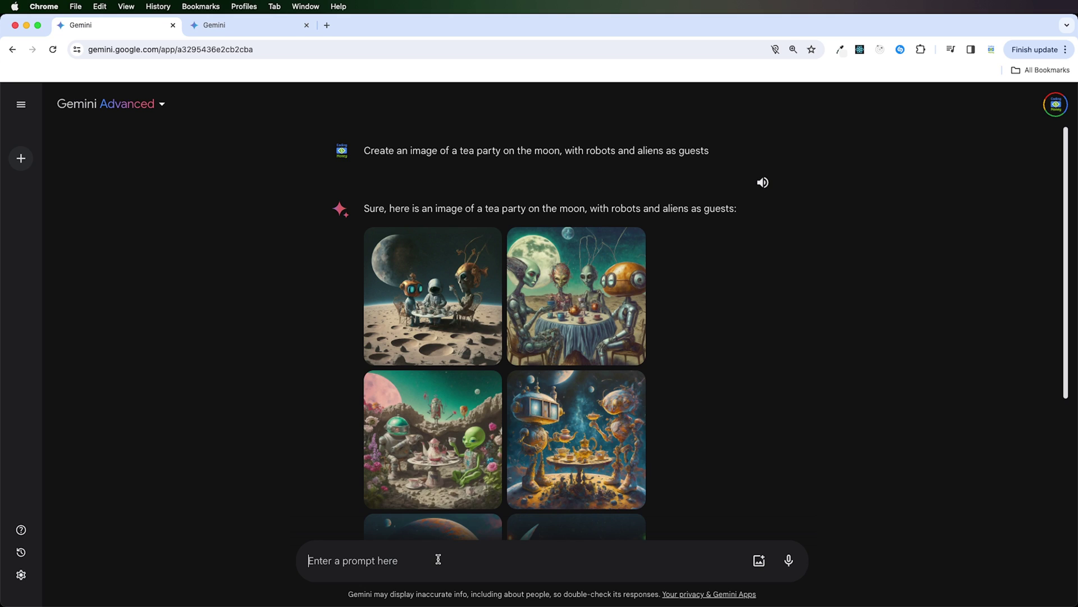
text(create)
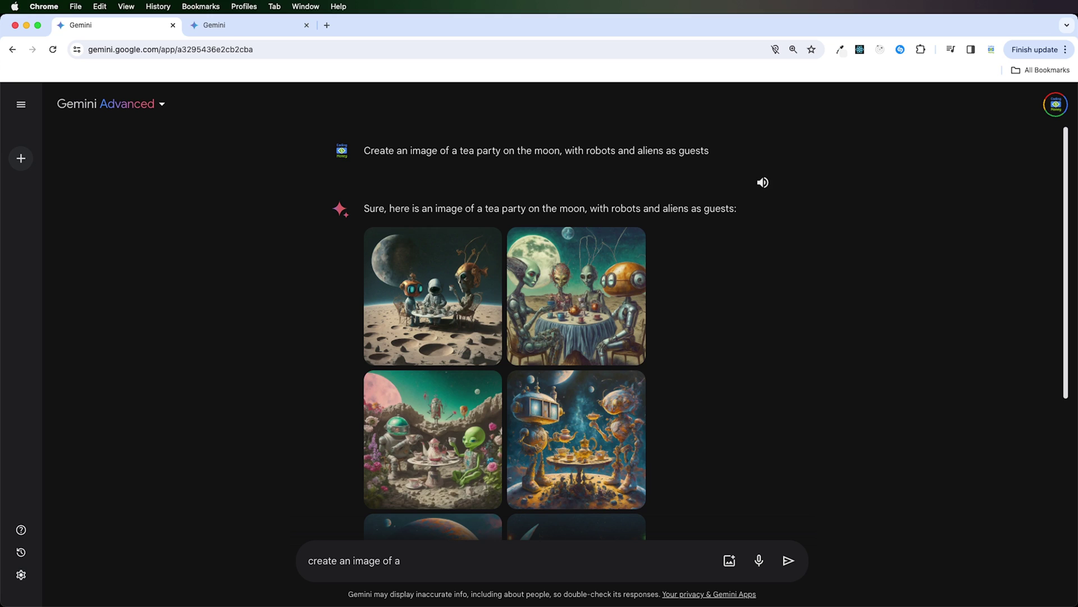
text( an image of a)
key(BackSpace)
text(A forest where the trees have roots growing into the clouds)
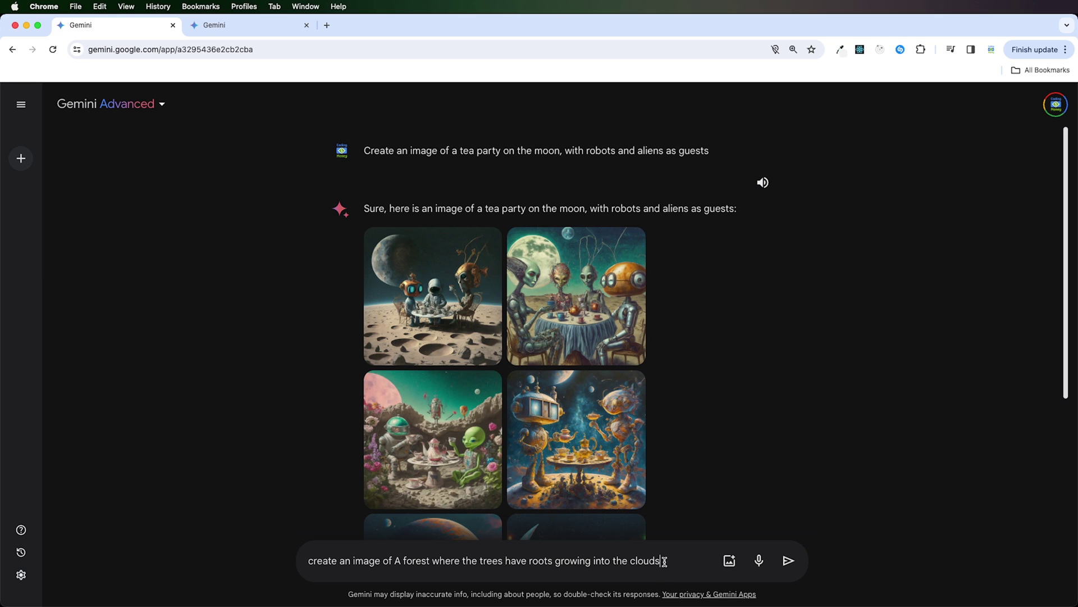
drag(664, 560, 210, 512)
key(super+c)
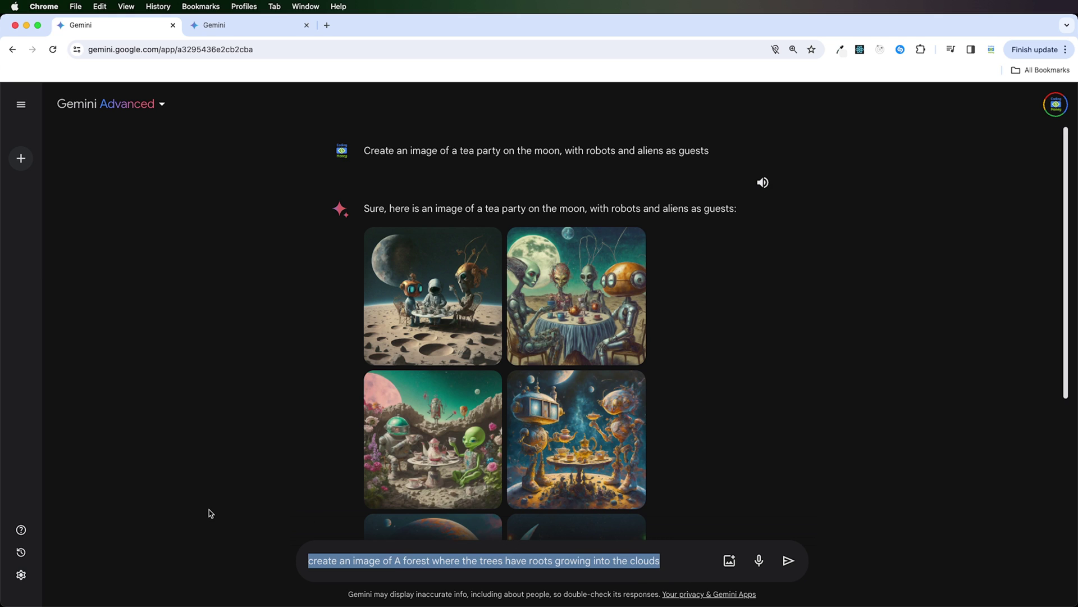
click(802, 571)
Paste and submit the same forest image prompt in free Gemini
click(259, 27)
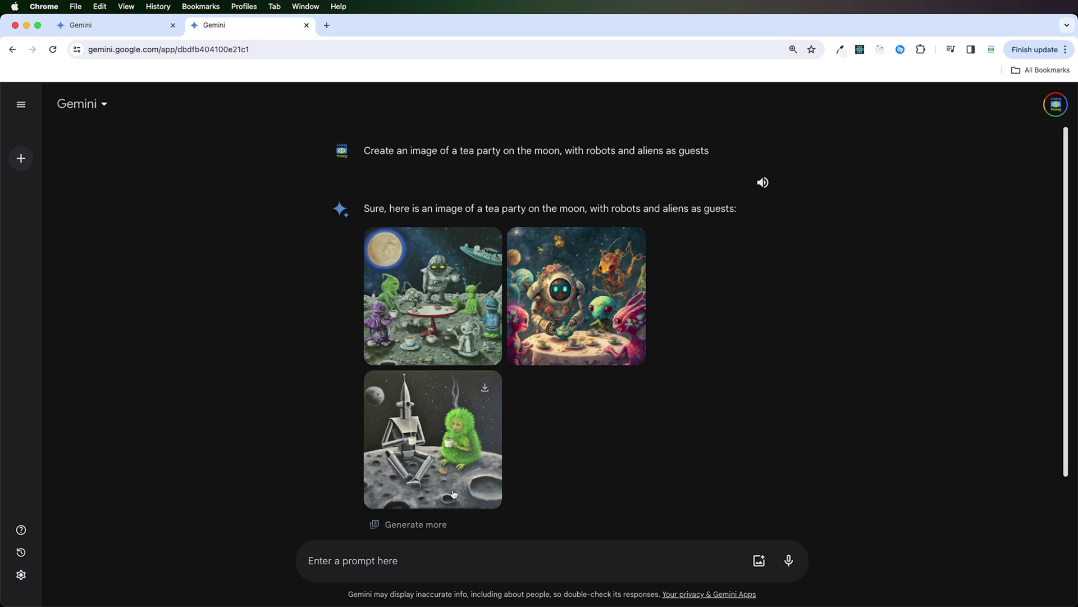
click(404, 559)
key(super+v)
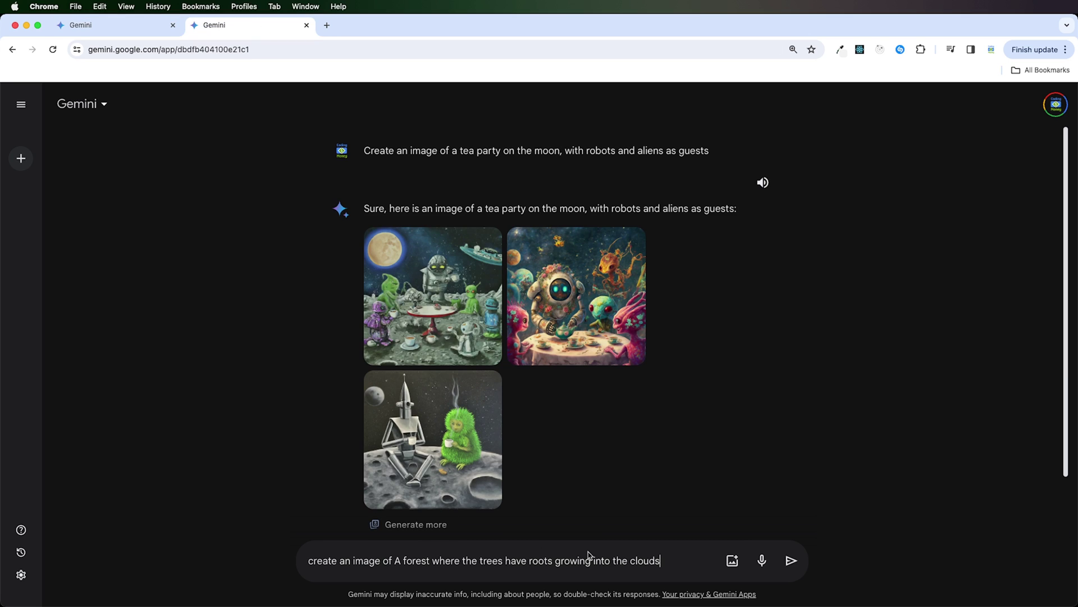
click(789, 561)
click(125, 27)
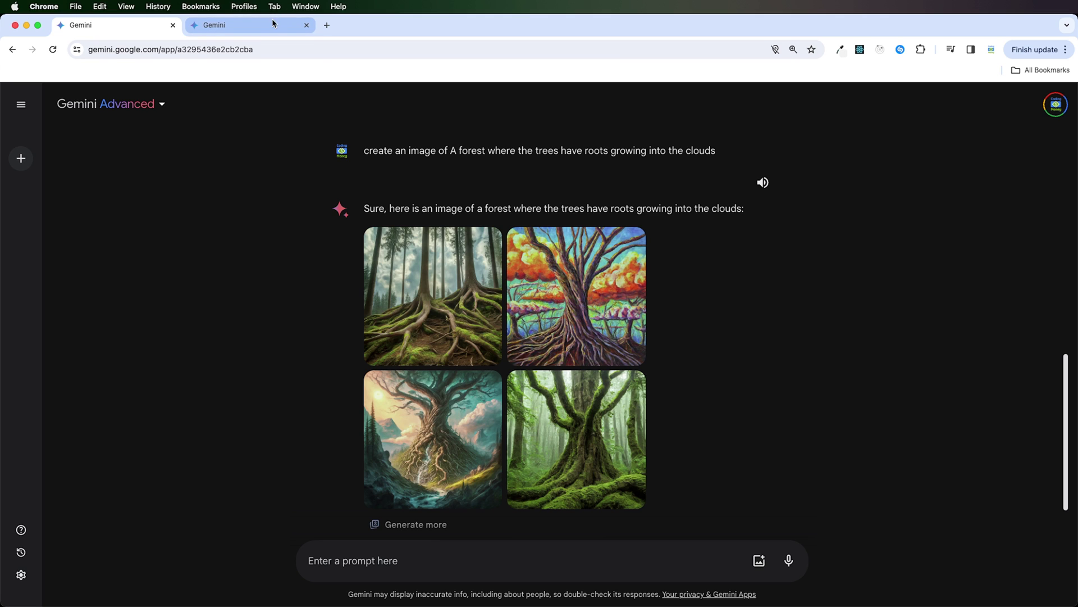
click(256, 29)
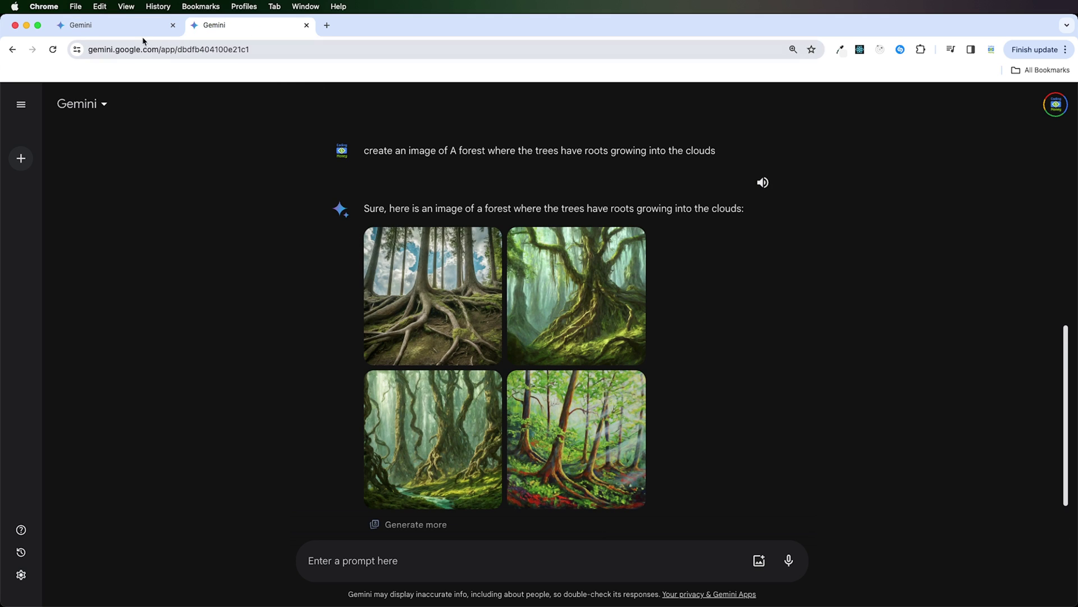
click(130, 31)
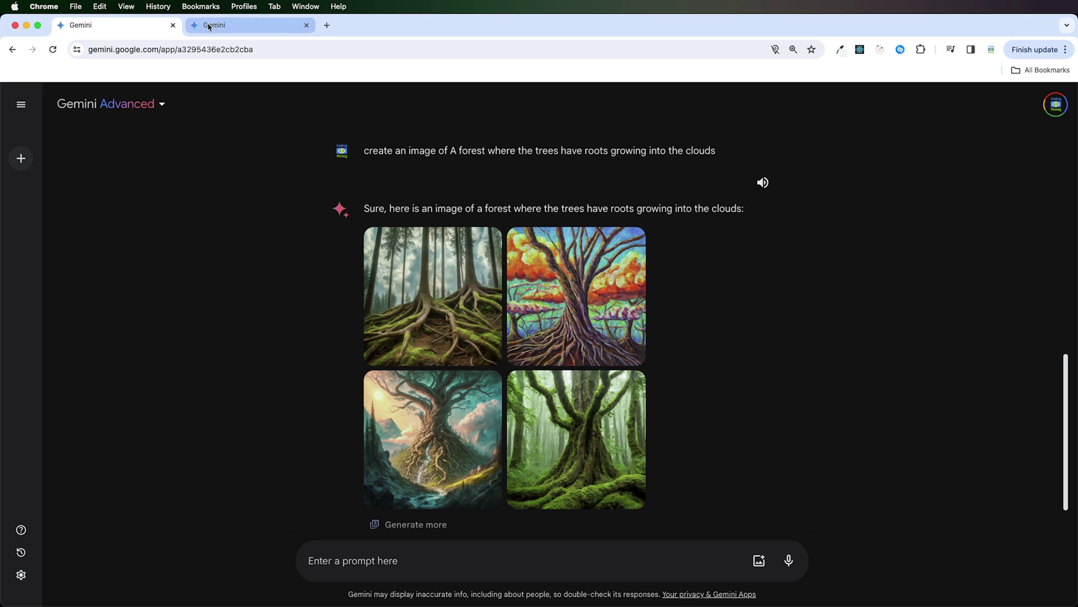
click(209, 27)
click(109, 32)
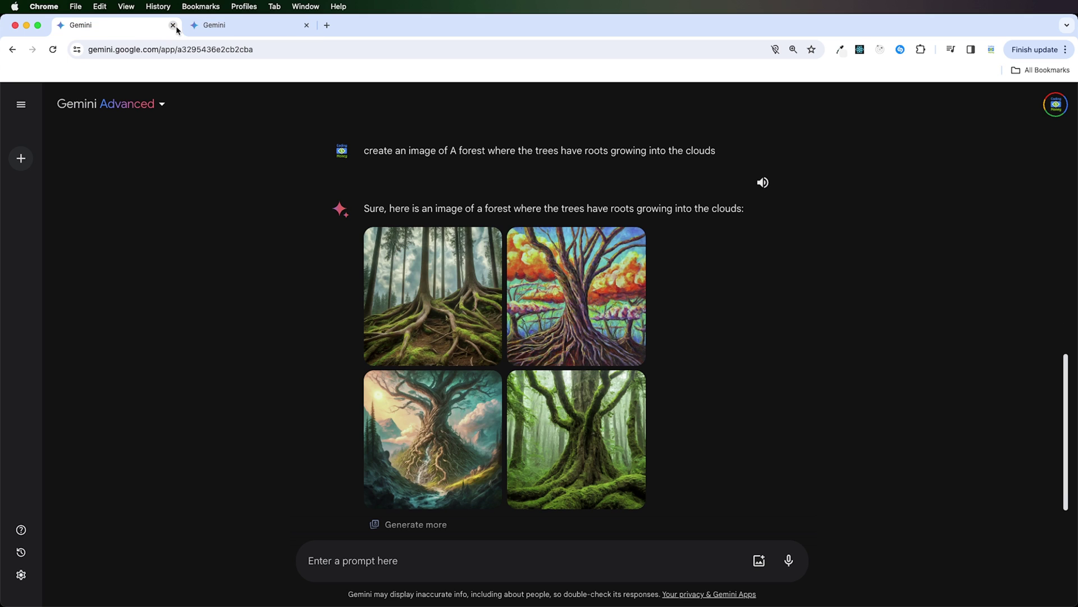
click(236, 27)
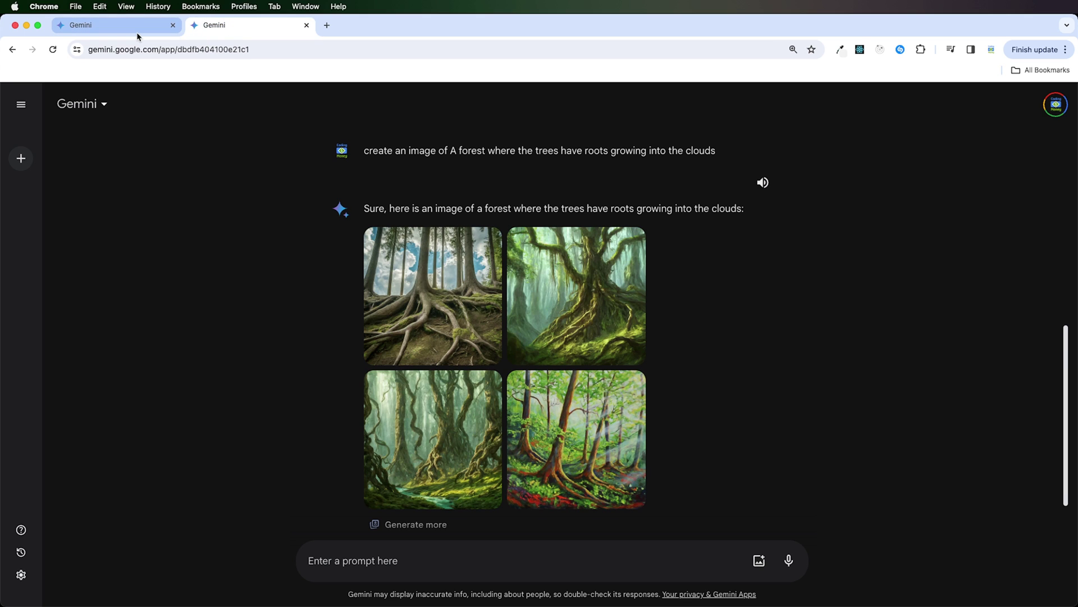
click(136, 32)
click(212, 31)
click(128, 32)
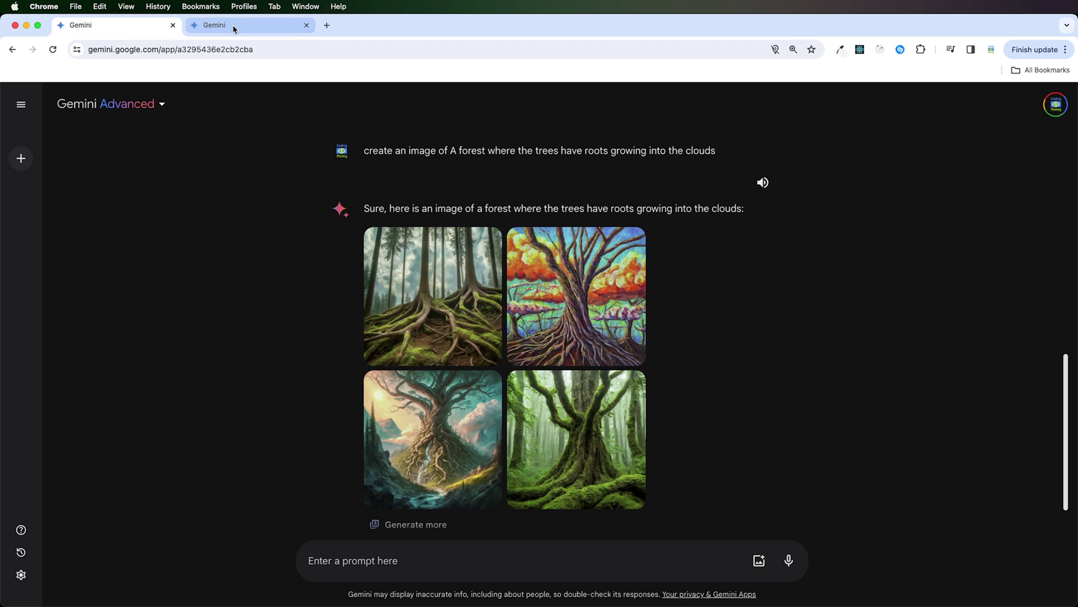
click(234, 29)
click(107, 28)
click(247, 27)
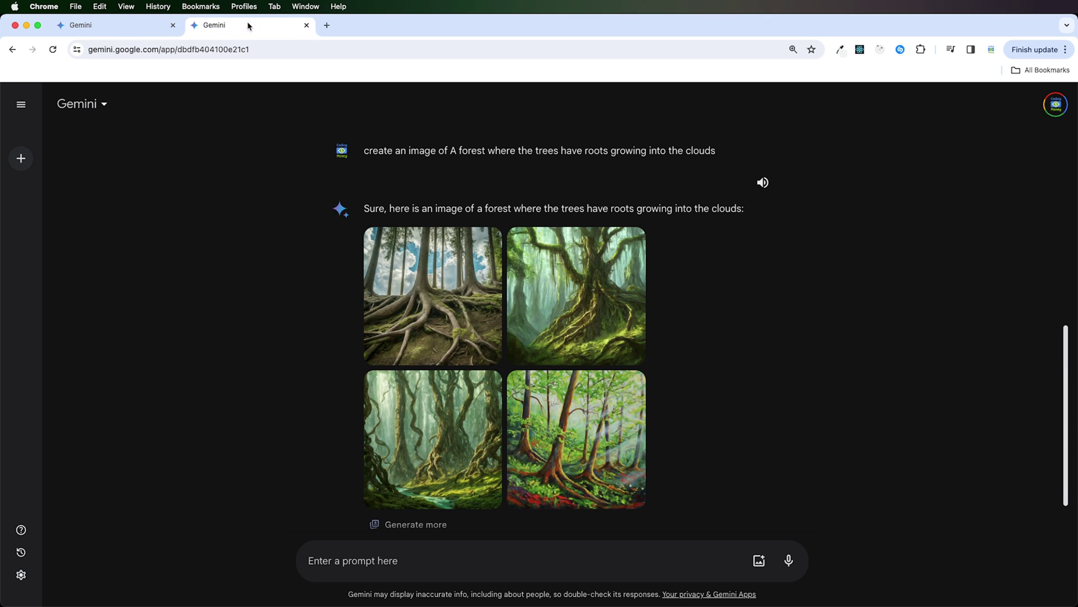
click(115, 31)
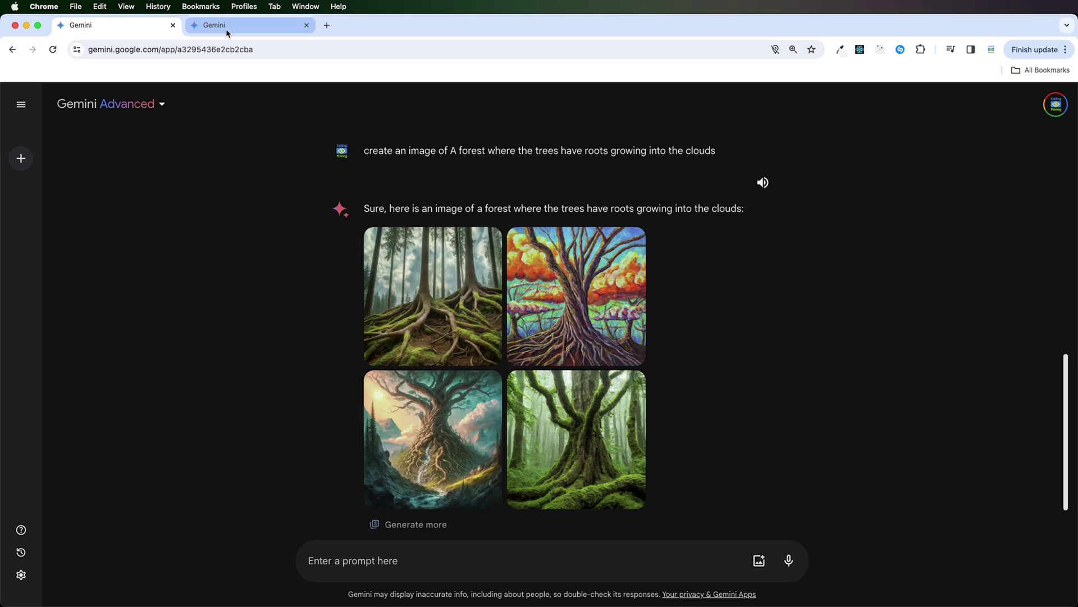